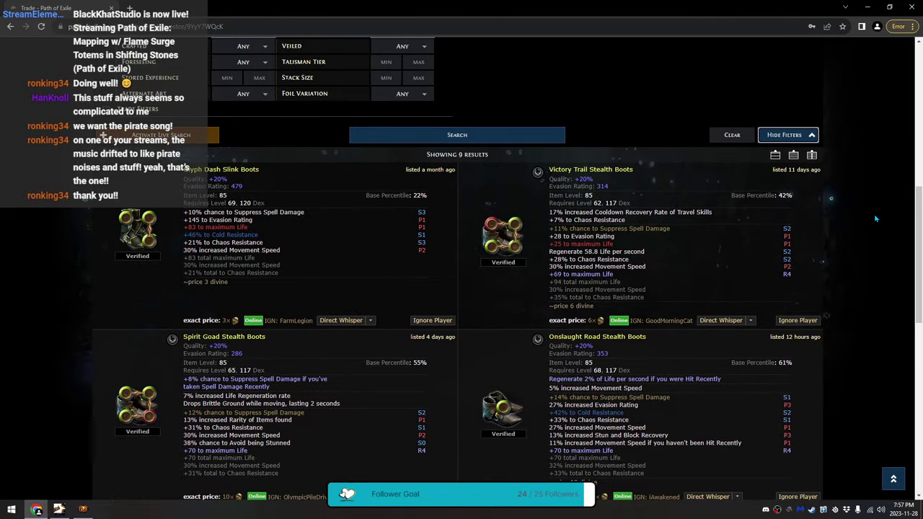
Step: Clear the minimum values of the spell suppression and total chaos resistance filters and rerun the boots search
scroll(875, 210, "up", 5)
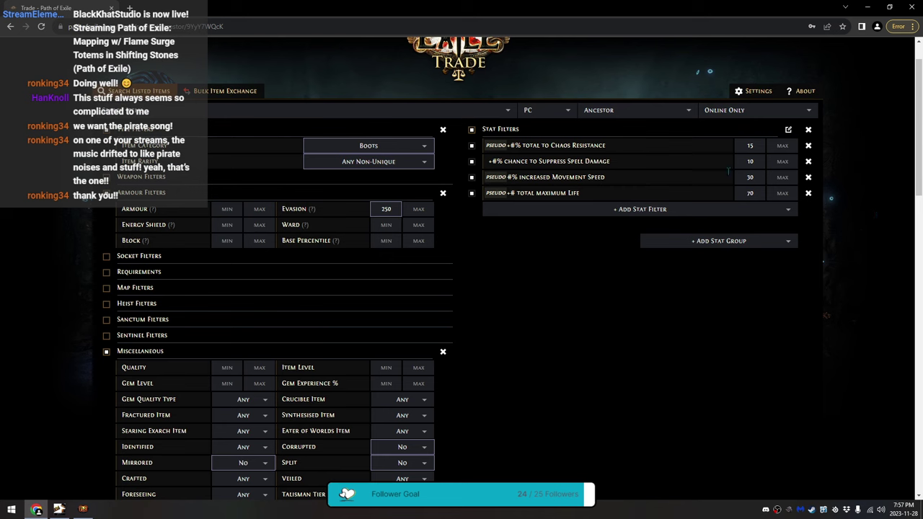
left_click(761, 166)
key("BackSpace")
key("BackSpace")
left_click(751, 147)
key("BackSpace")
key("BackSpace")
left_click(615, 309)
scroll(615, 309, "down", 4)
left_click(481, 330)
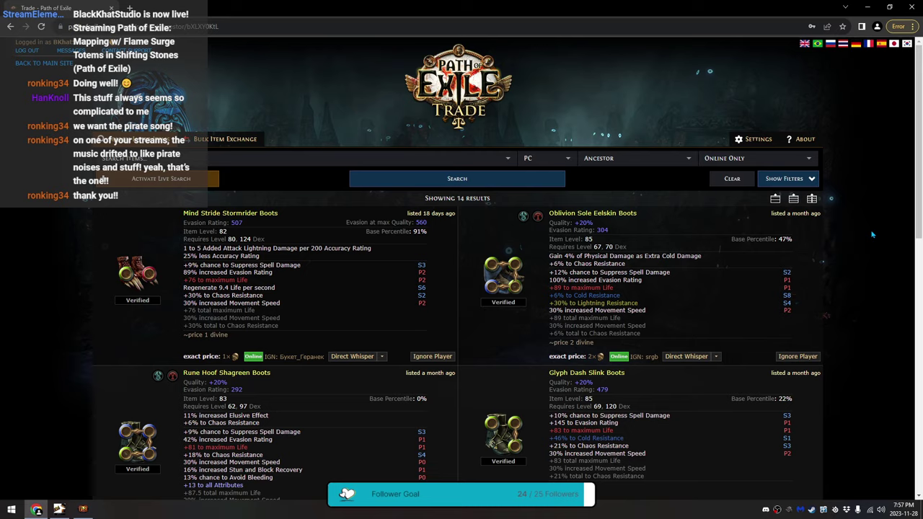
Step: Compare the boots listings' modifiers and prices, and sort them by chance to suppress spell damage
scroll(872, 234, "down", 2)
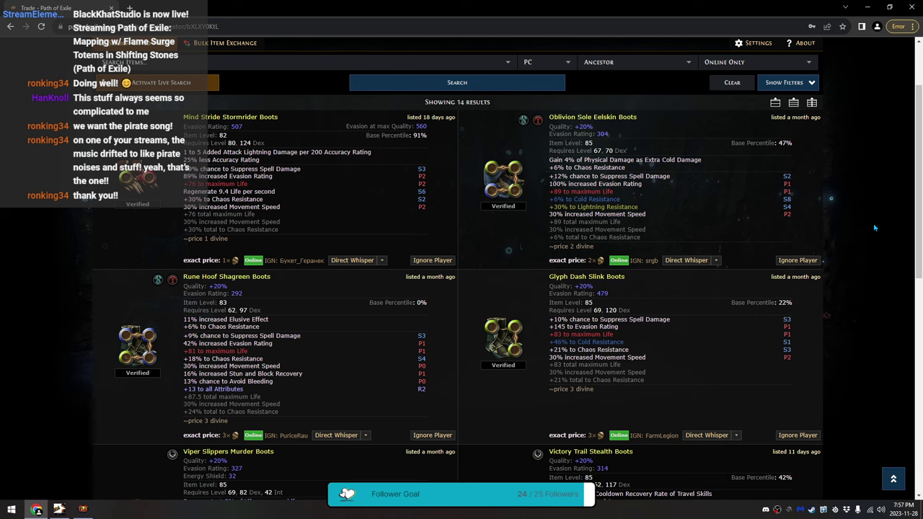
scroll(875, 223, "down", 2)
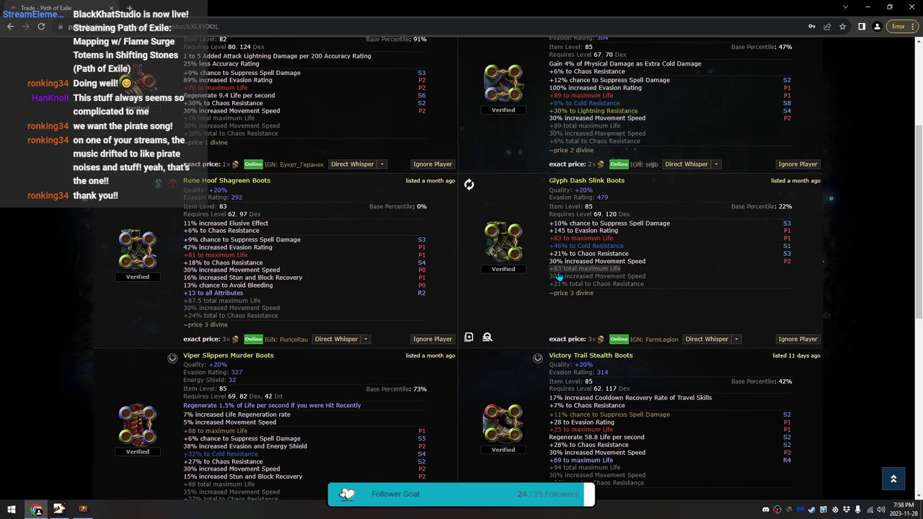
scroll(532, 233, "down", 1)
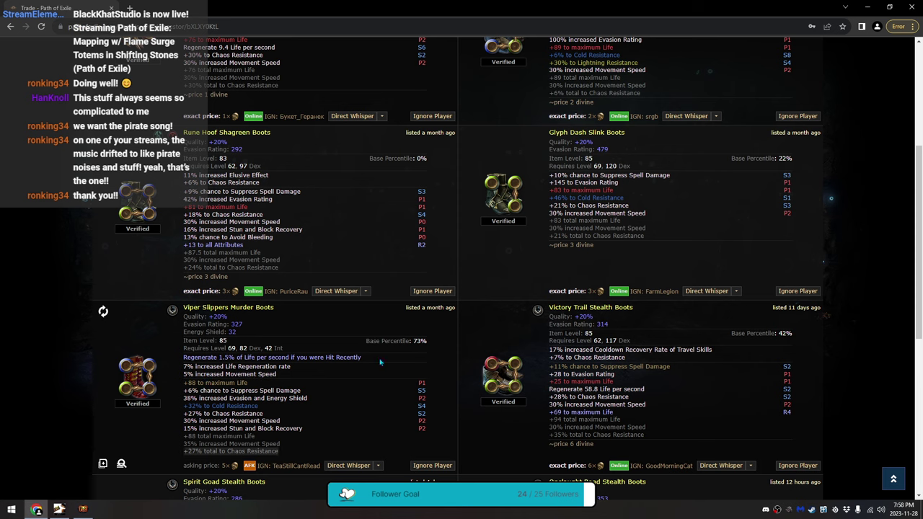
scroll(509, 302, "up", 3)
scroll(509, 303, "down", 1)
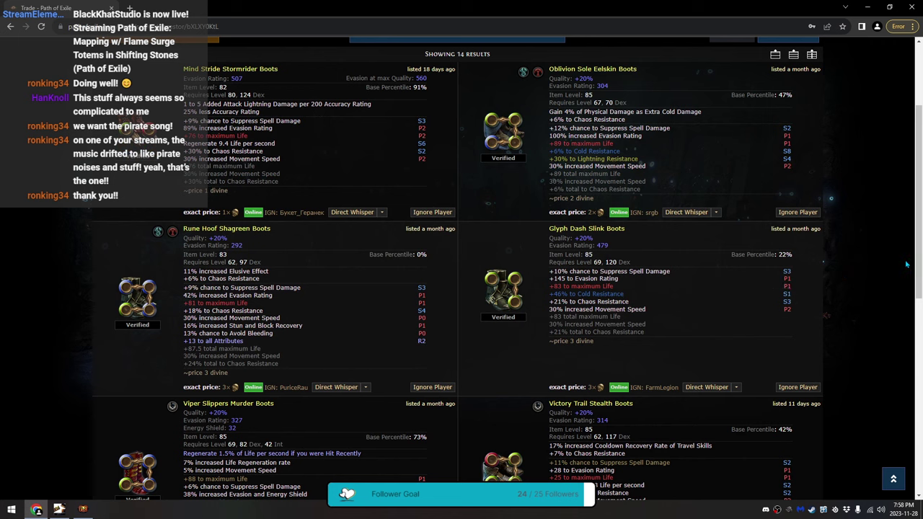
left_click(596, 128)
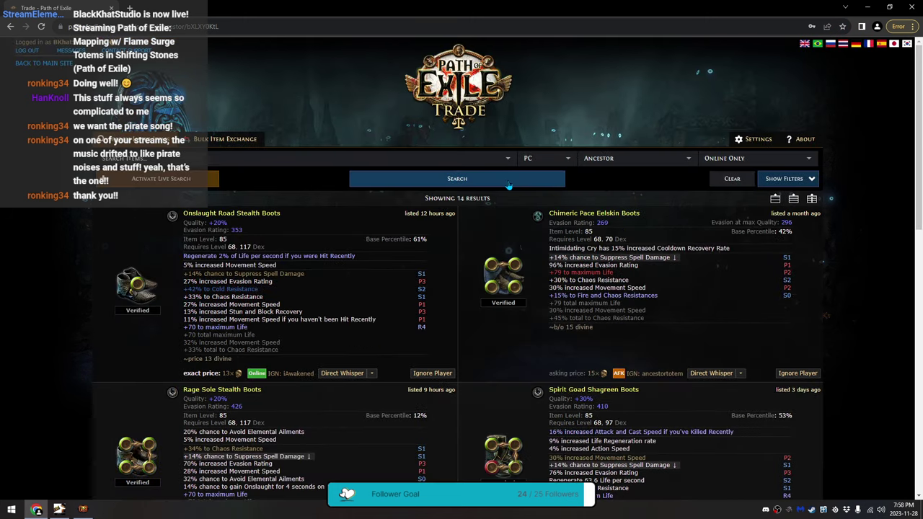
Step: Rerun the boots search to restore the price order and look through the refreshed listings
left_click(508, 182)
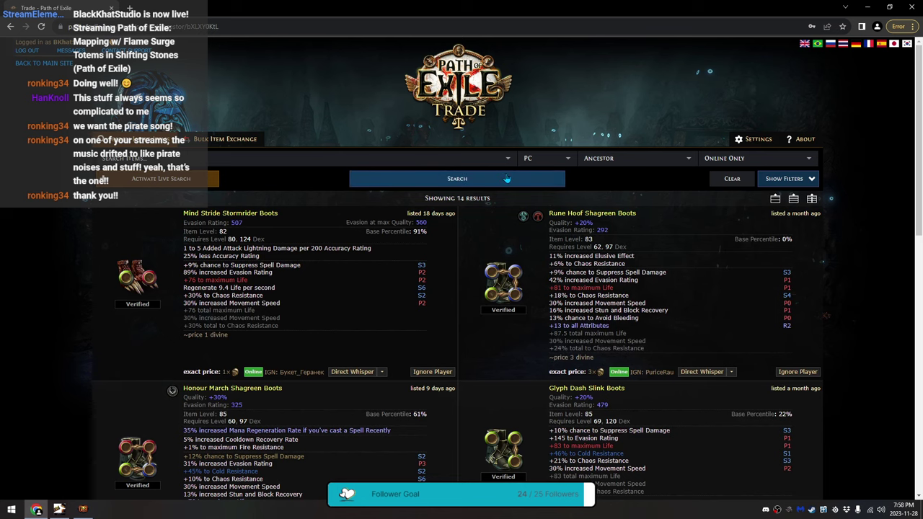
scroll(871, 274, "down", 2)
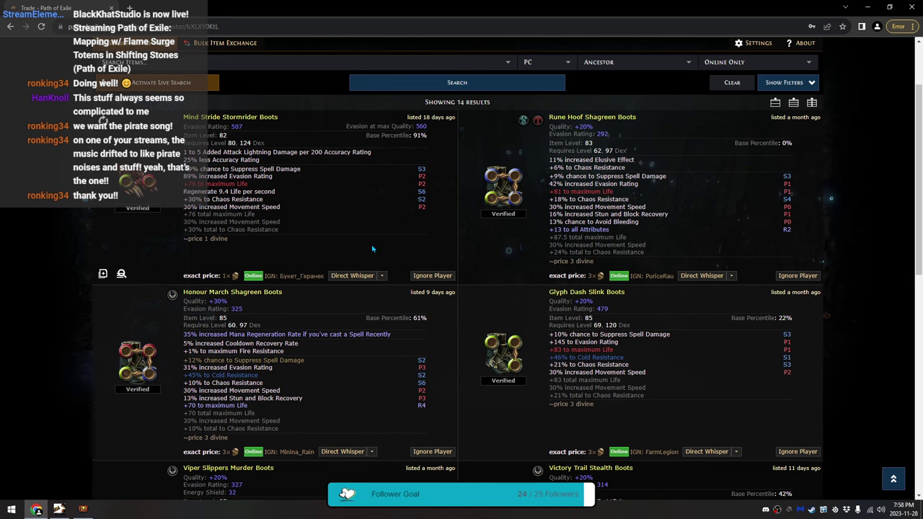
left_click(451, 84)
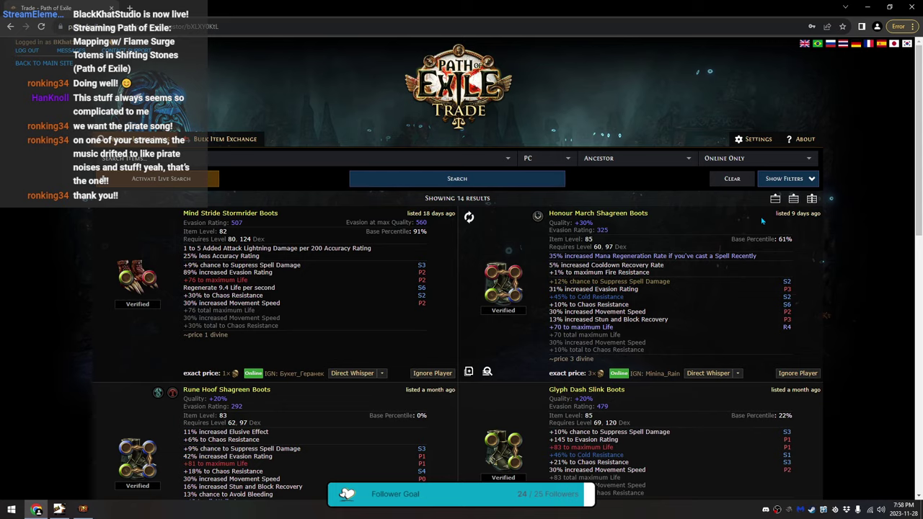
scroll(762, 222, "down", 5)
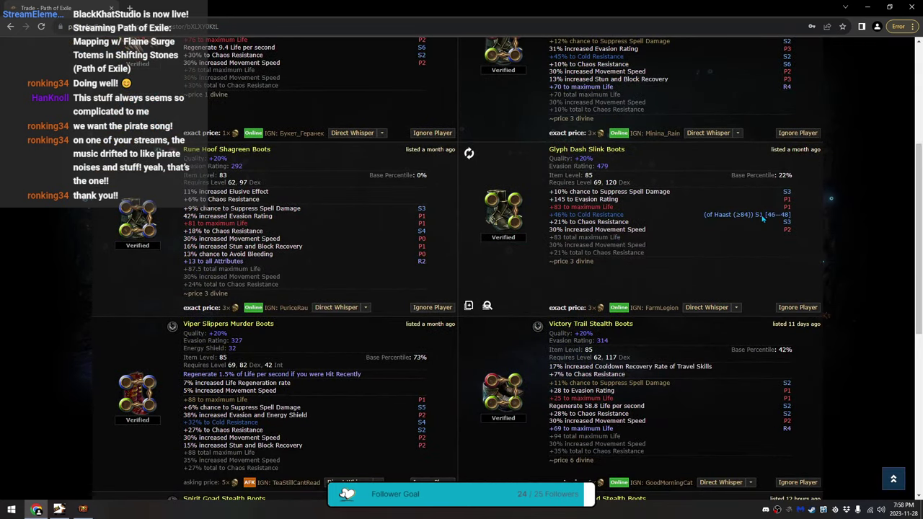
scroll(902, 216, "up", 2)
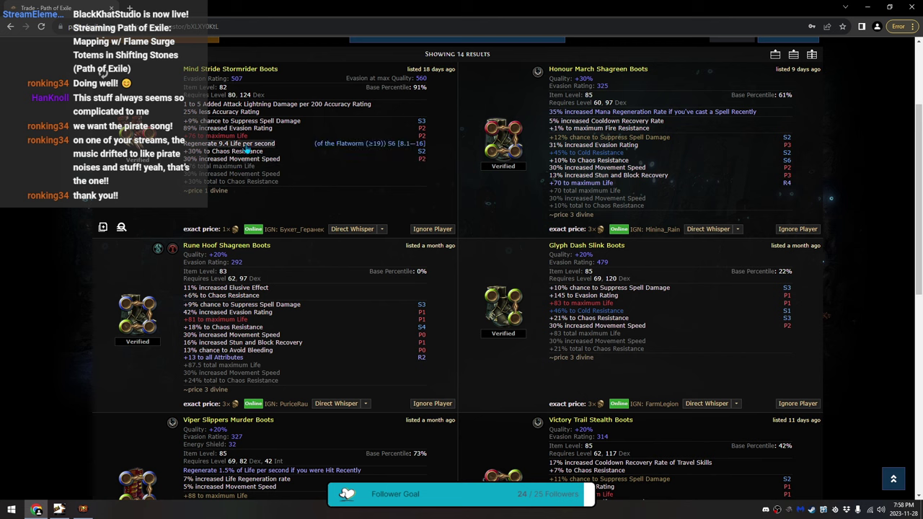
Step: Check the modifiers of the Mind Stride Stormrider Boots listed for 1 divine and copy the whisper message for their seller
mouse_move(246, 142)
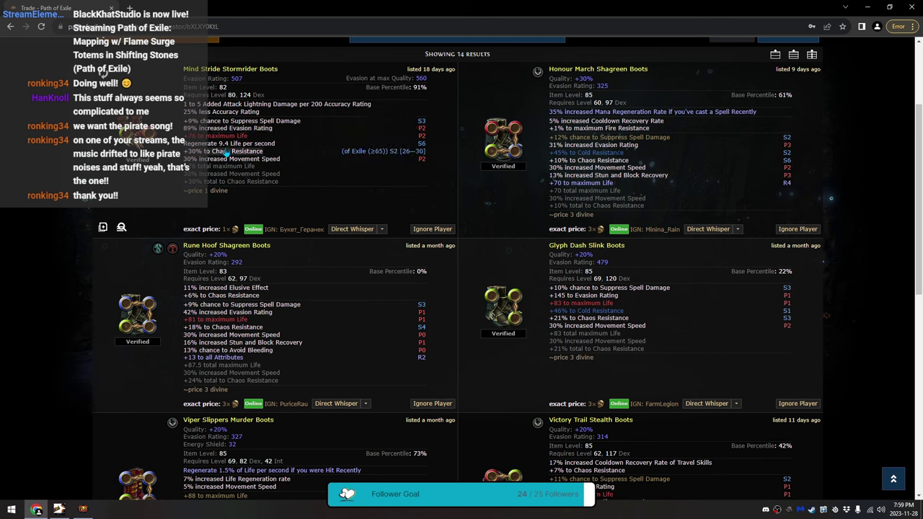
mouse_move(225, 155)
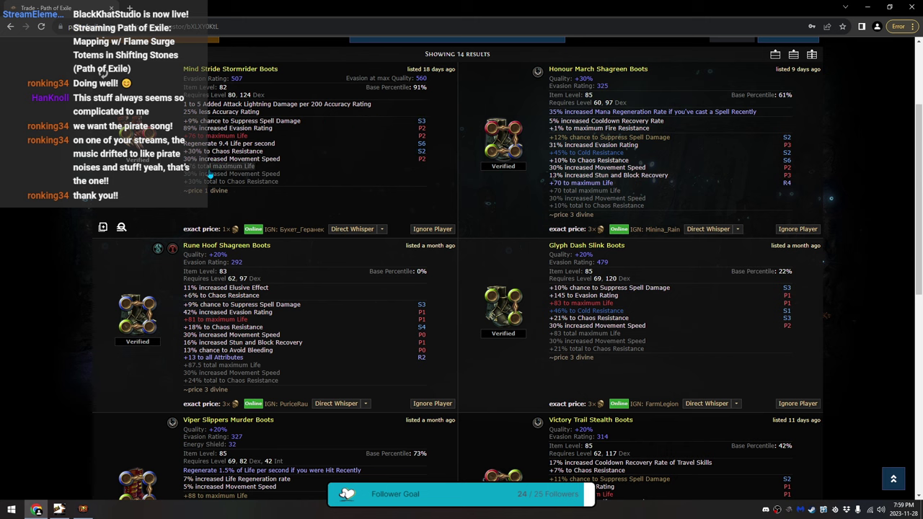
mouse_move(225, 116)
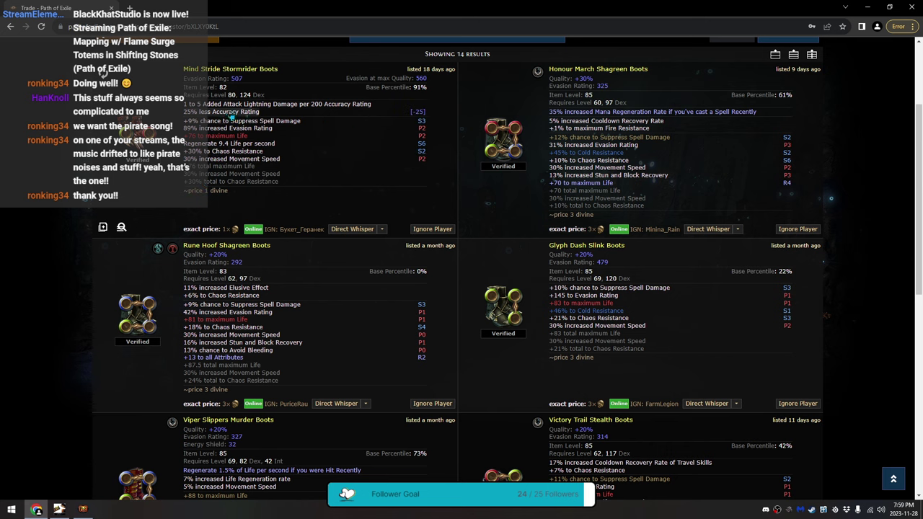
mouse_move(280, 107)
left_click(352, 228)
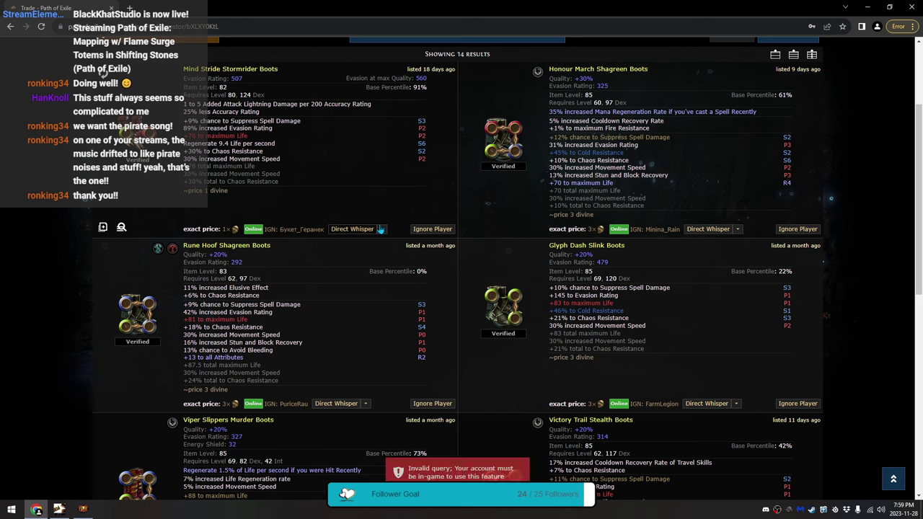
left_click(381, 229)
left_click(370, 239)
Step: Switch to the Path of Exile game and send the copied purchase whisper to the seller in chat
left_click(83, 509)
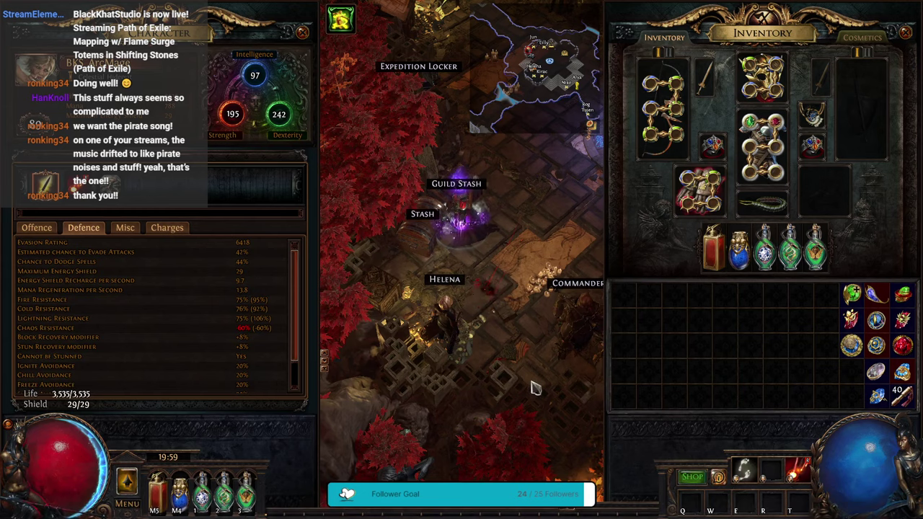
key("Return")
key("ctrl+v")
key("Return")
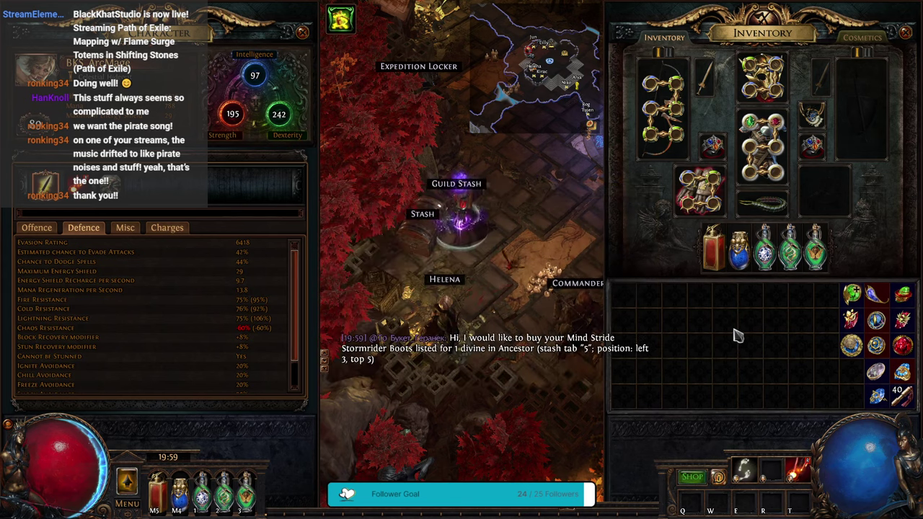
Step: Take one Divine Orb from the stash's $ tab into the inventory and close the stash
left_click(424, 214)
left_click(339, 133)
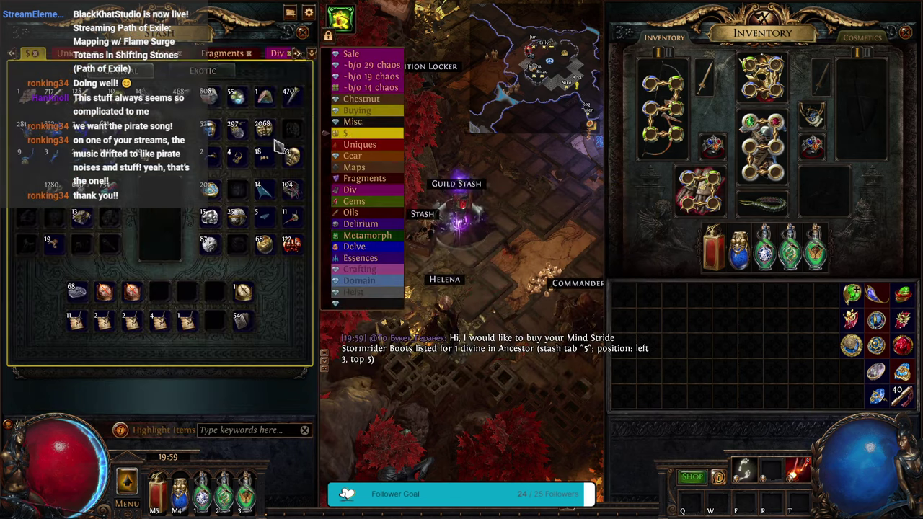
left_click(339, 134)
left_click(625, 294)
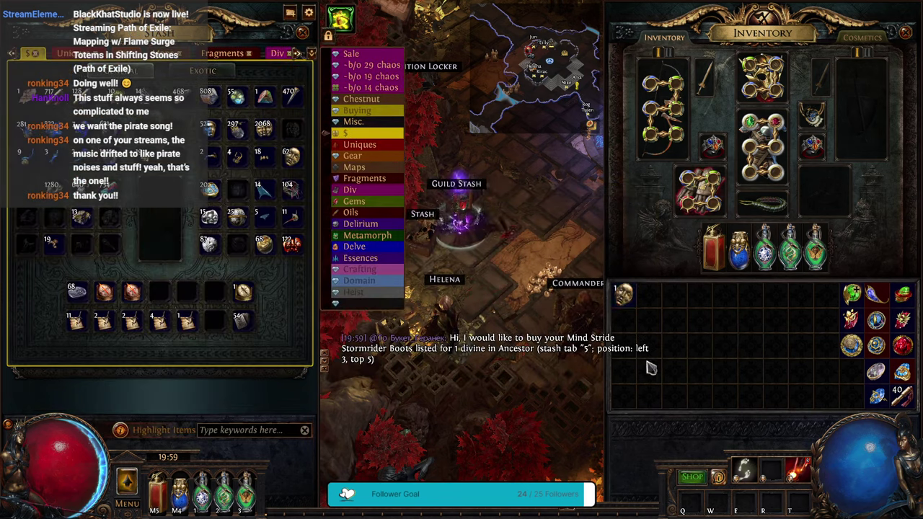
key("Escape")
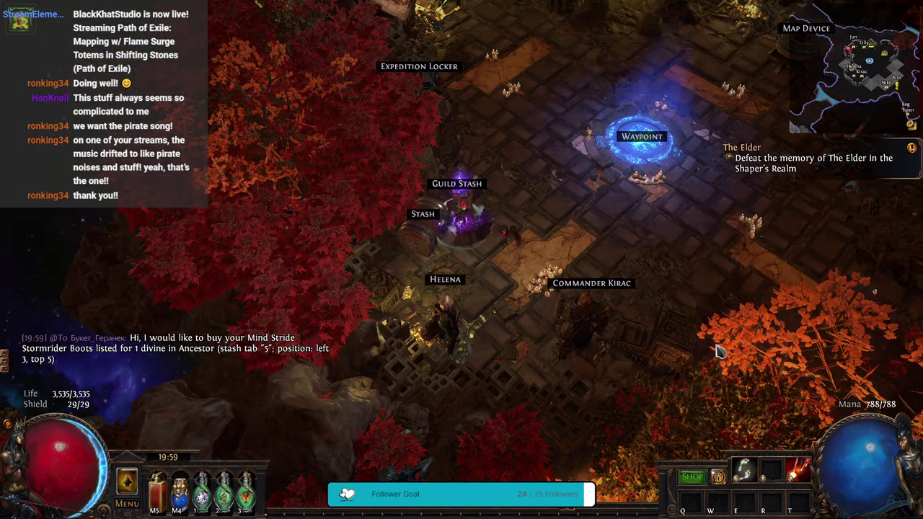
Step: Accept the seller's party invitation and travel to their hideout
key("i")
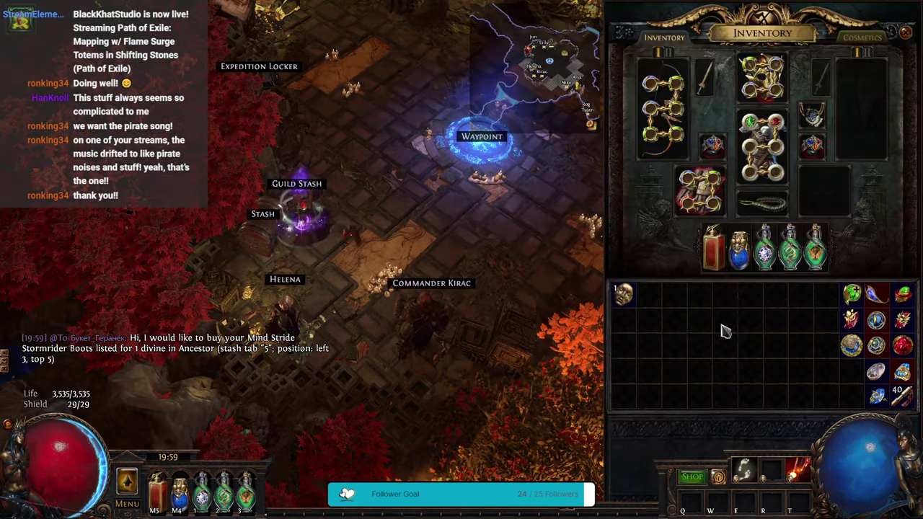
left_click(779, 378)
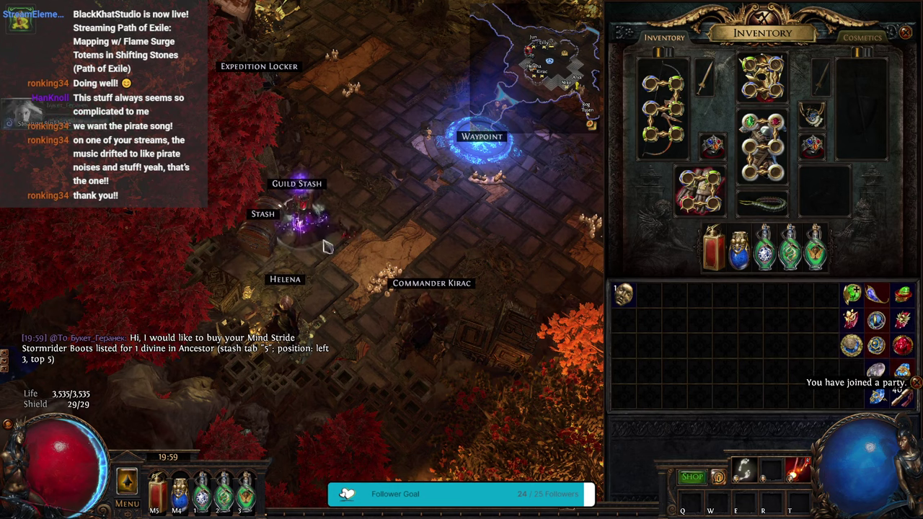
left_click(13, 134)
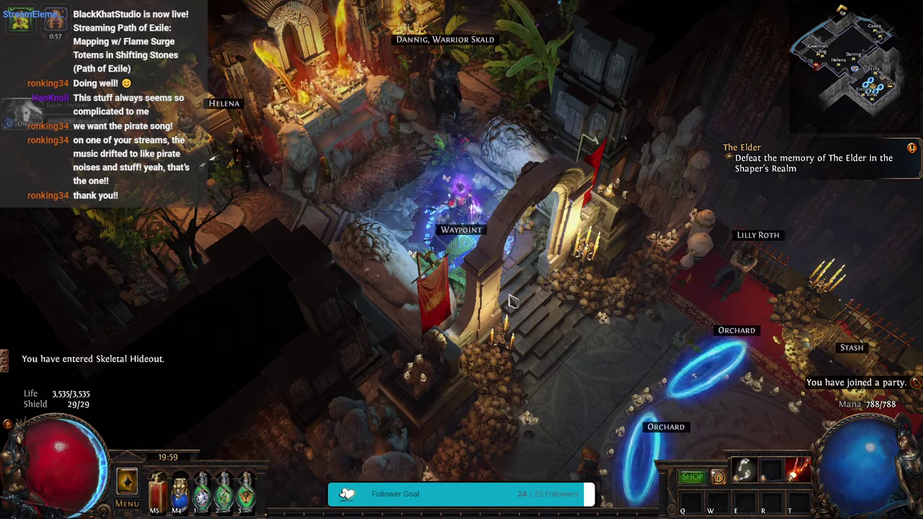
left_click(454, 308)
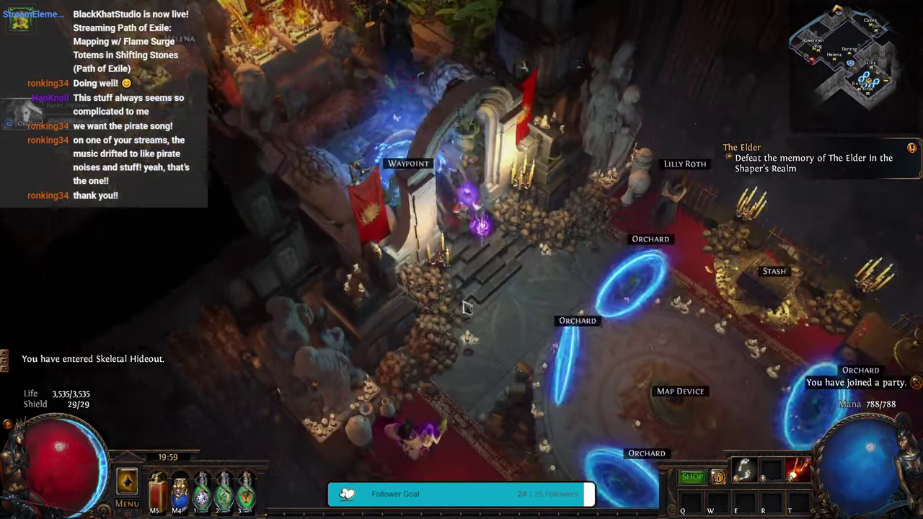
Step: Accept the seller's trade request, offer the Divine Orb, check the offered Mind Stride Stormrider Boots and accept the trade
key("i")
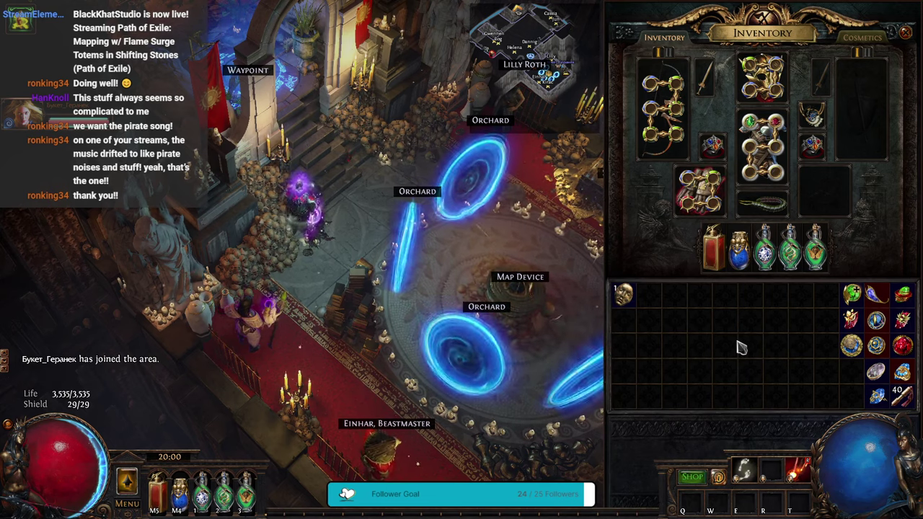
left_click(775, 382)
left_click(624, 292, "ctrl")
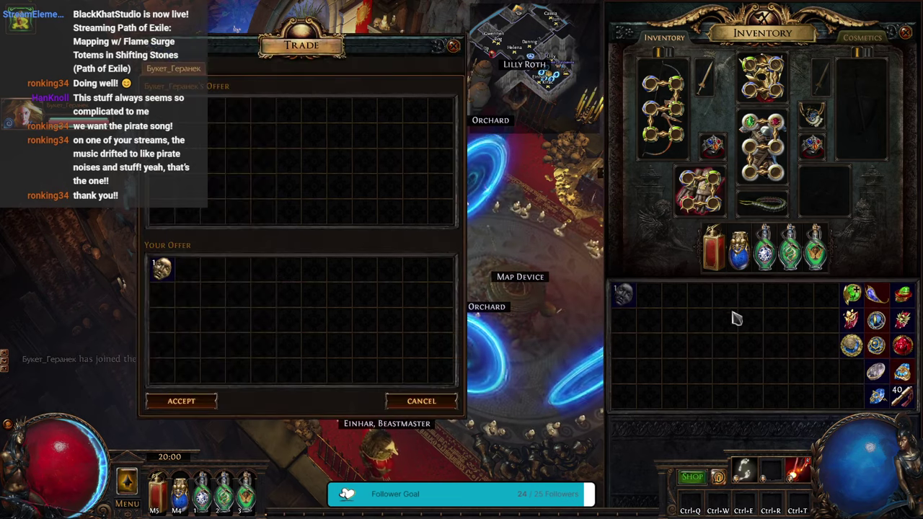
mouse_move(186, 124)
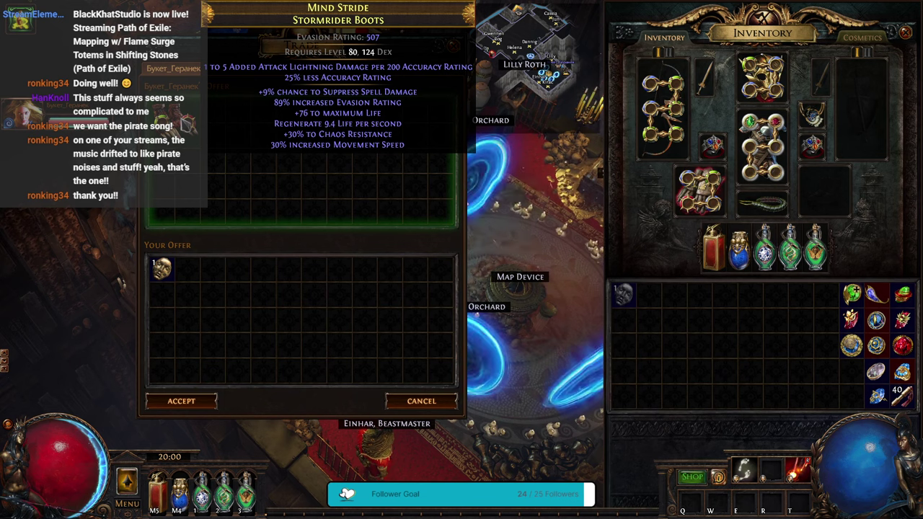
left_click(181, 401)
Step: Whisper "ty" to the seller and return to your own hideout
left_click(61, 137)
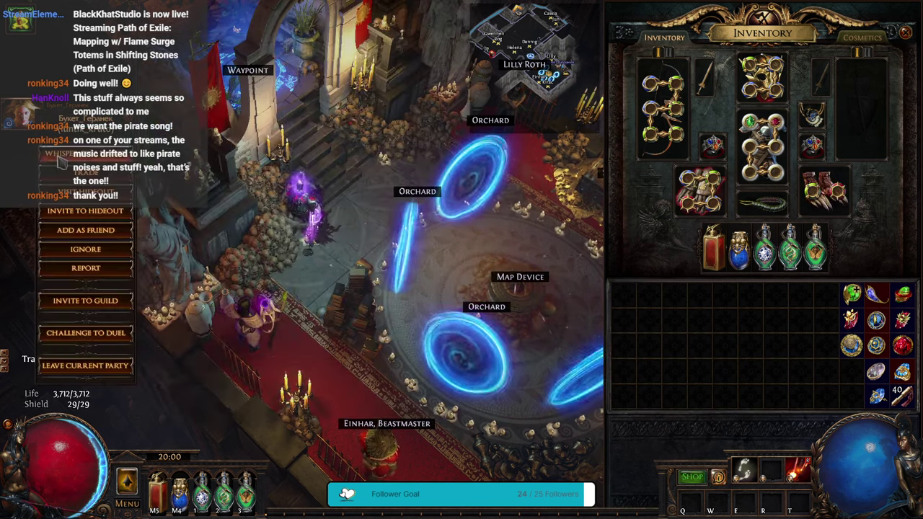
left_click(59, 156)
type("ty")
key("Return")
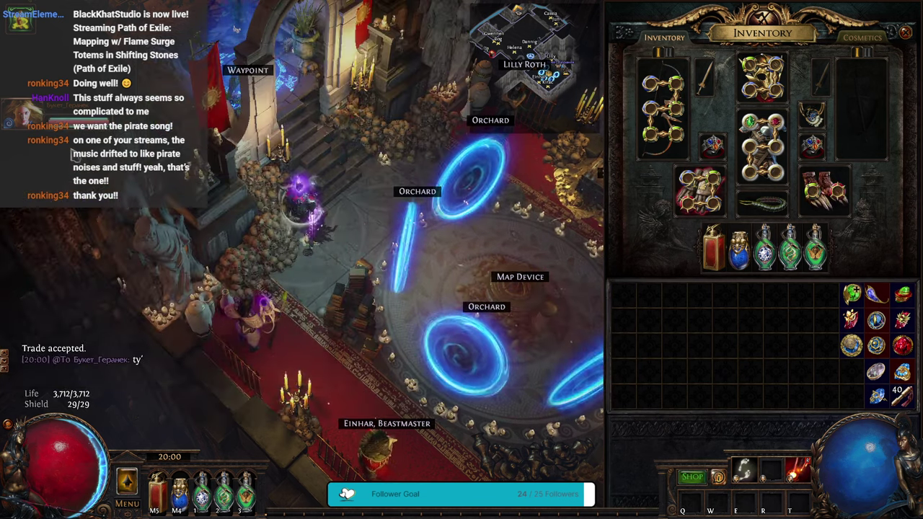
key("F5")
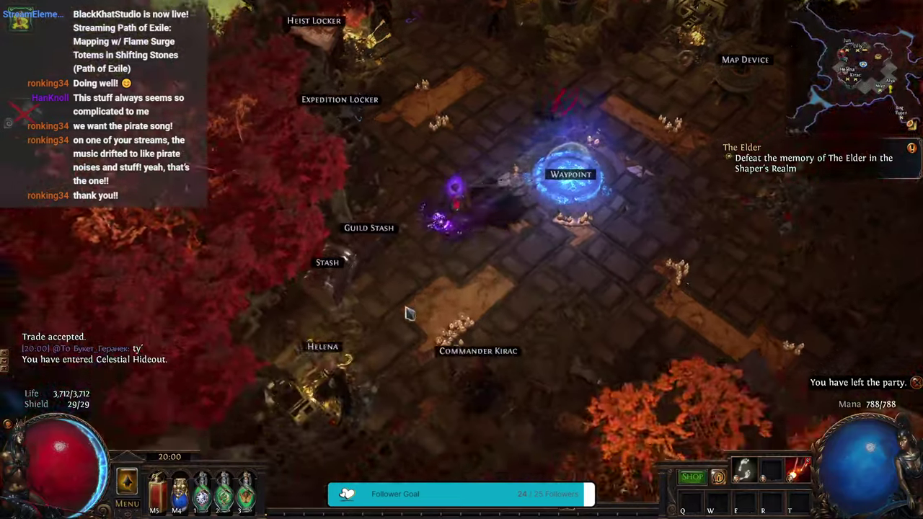
Step: Unequip the Mind Stride boots and place them in the first free inventory slots
key("i")
left_click(824, 189)
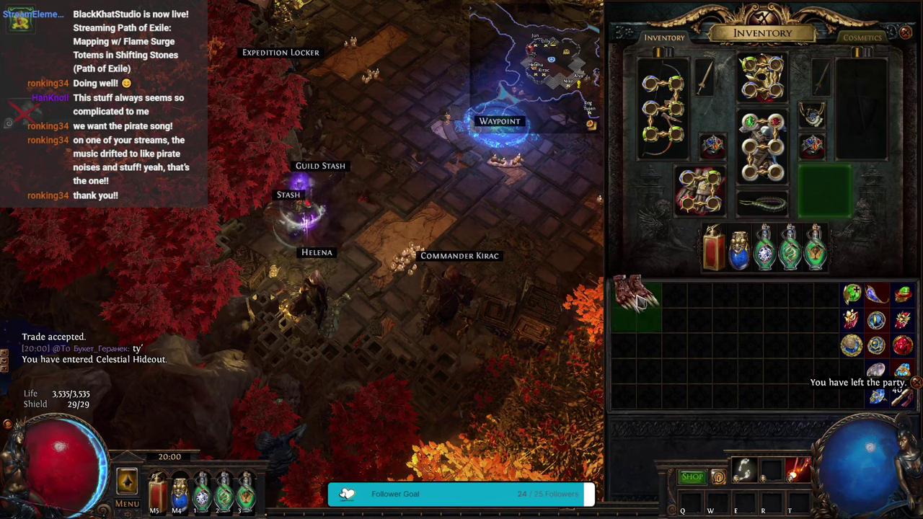
left_click(638, 302)
Step: Apply Greater Eldritch Embers from the stash's exotic currency to the Mind Stride boots until they roll Drops Scorched Ground while moving
left_click(292, 206)
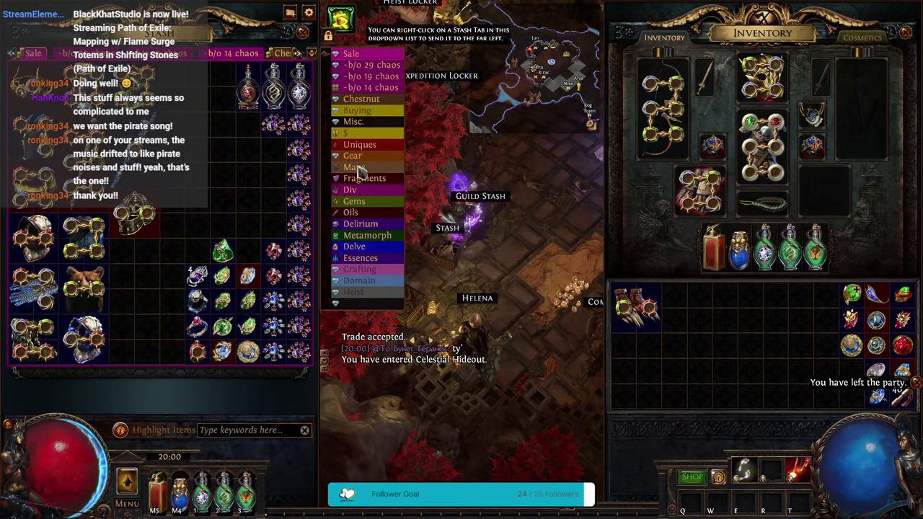
left_click(353, 134)
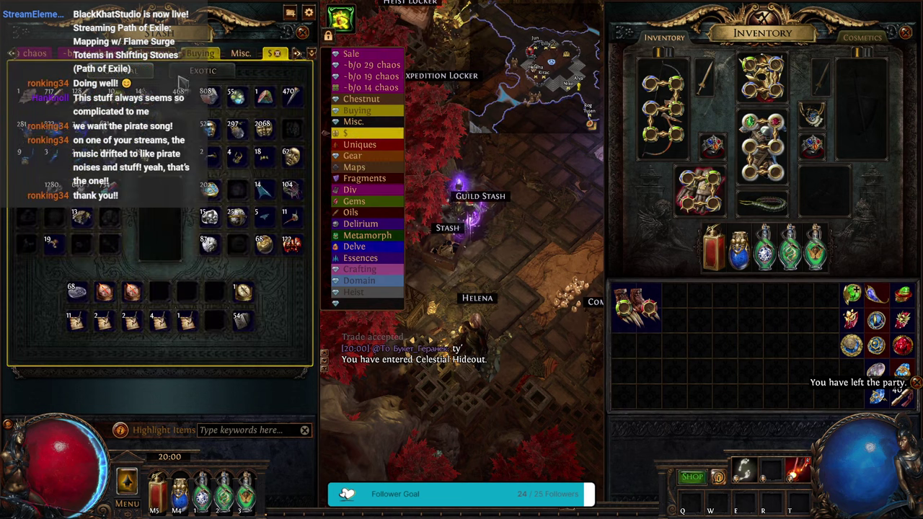
left_click(180, 77)
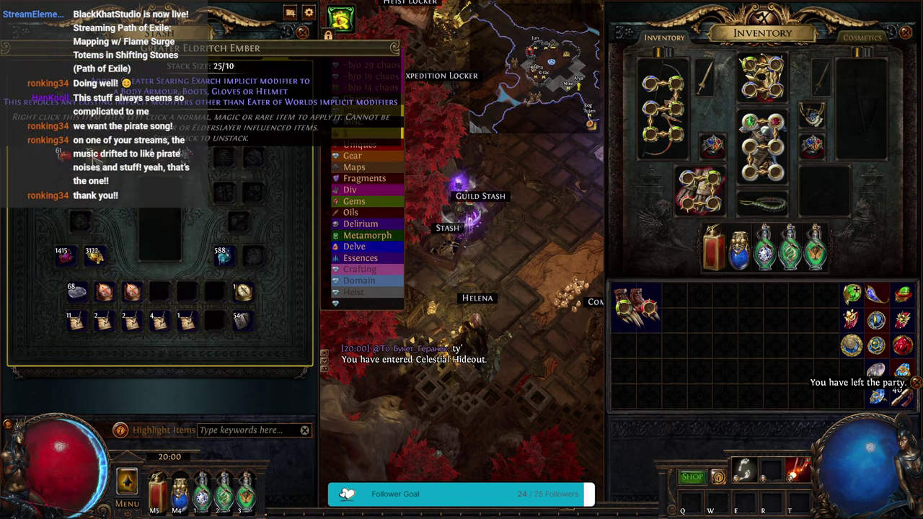
left_click(650, 326)
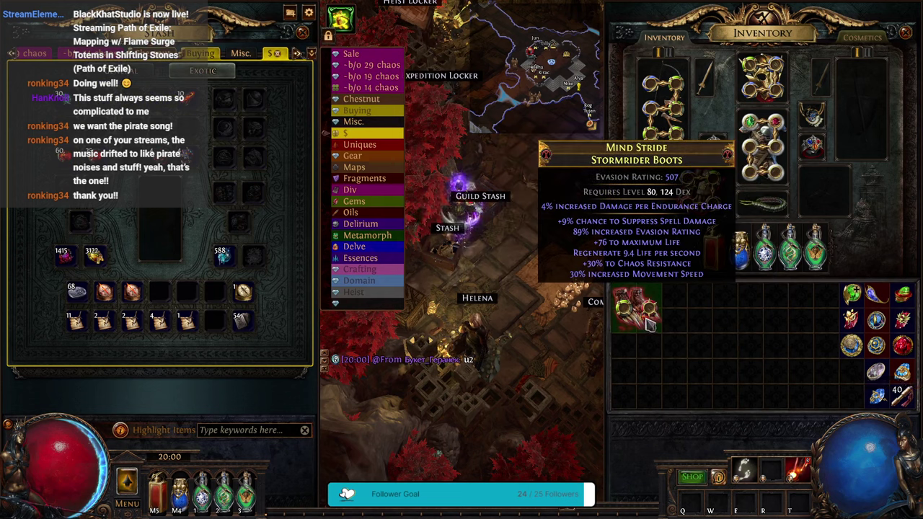
left_click(649, 326)
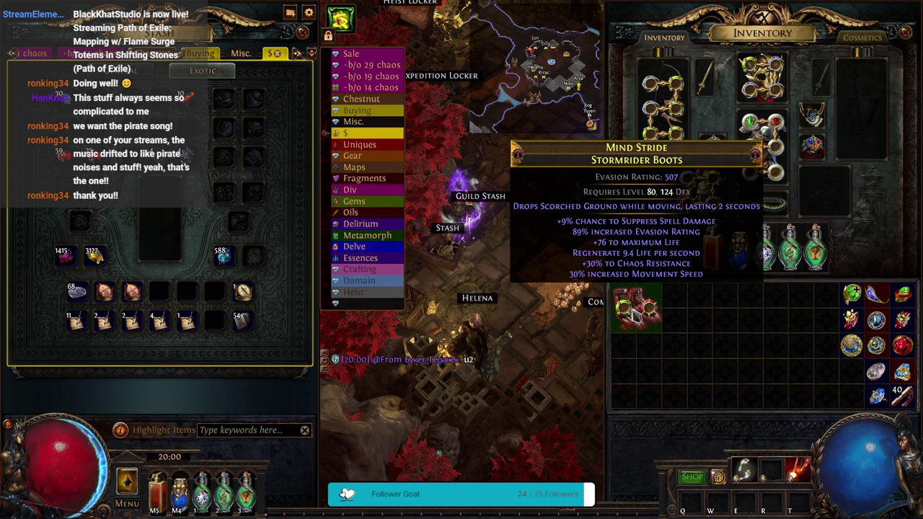
Step: Roll the boots' Eater of Worlds implicit to Gain 4% of Physical Damage as Extra Cold Damage and equip them
left_click(642, 315)
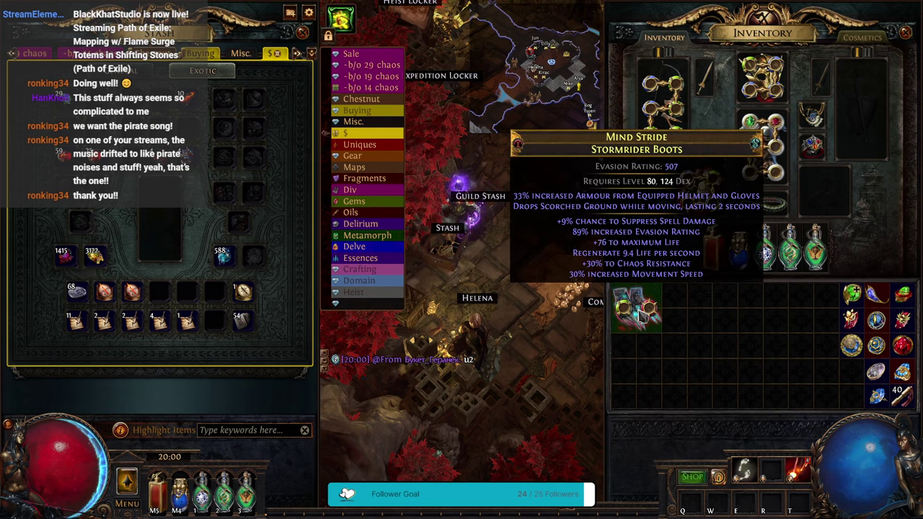
left_click(638, 312)
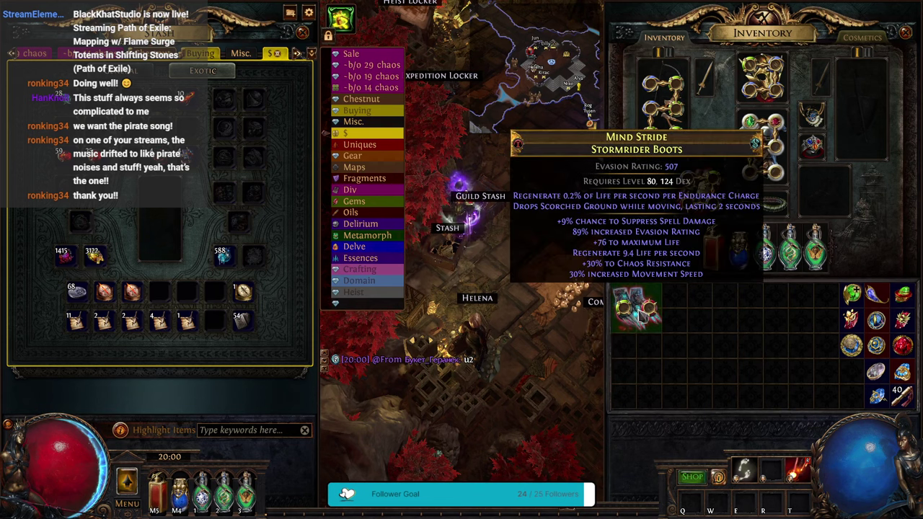
left_click(639, 312)
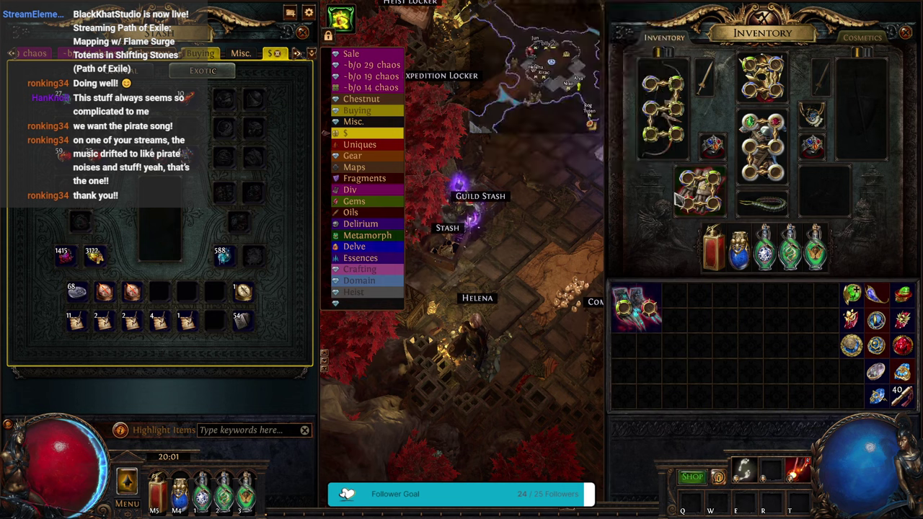
mouse_move(694, 201)
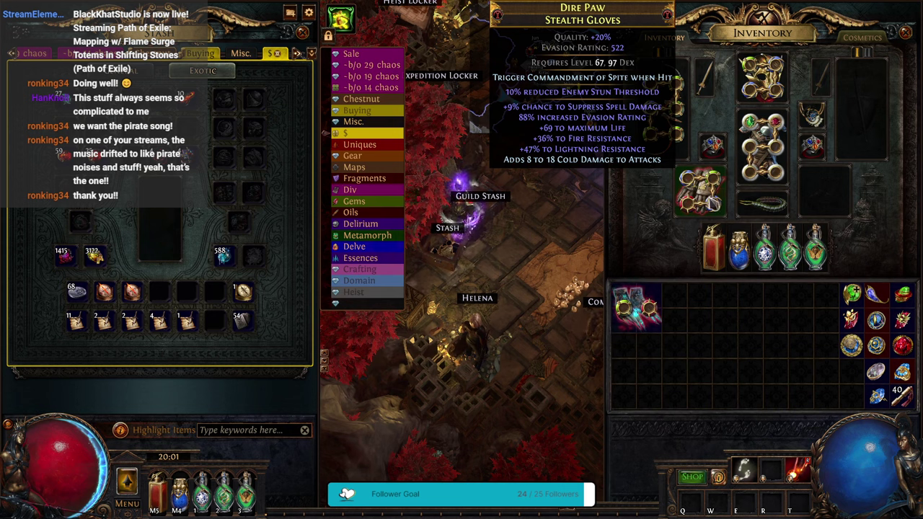
left_click(635, 306)
left_click(824, 191)
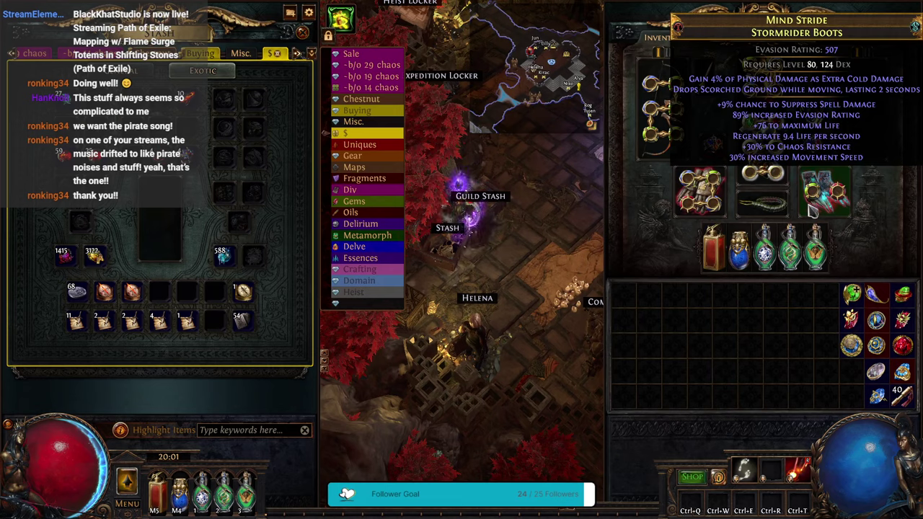
Step: Switch to Path of Building and open the build's item list
key("alt+Tab")
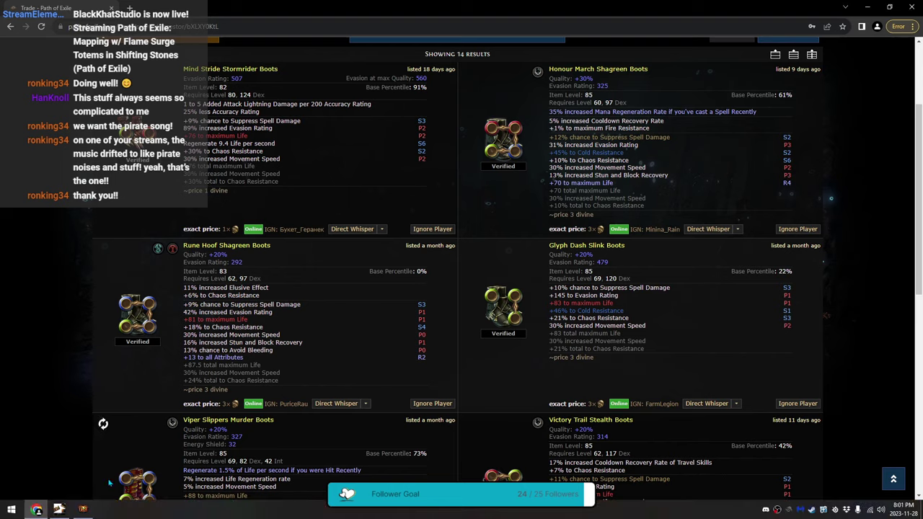
left_click(59, 509)
left_click(56, 46)
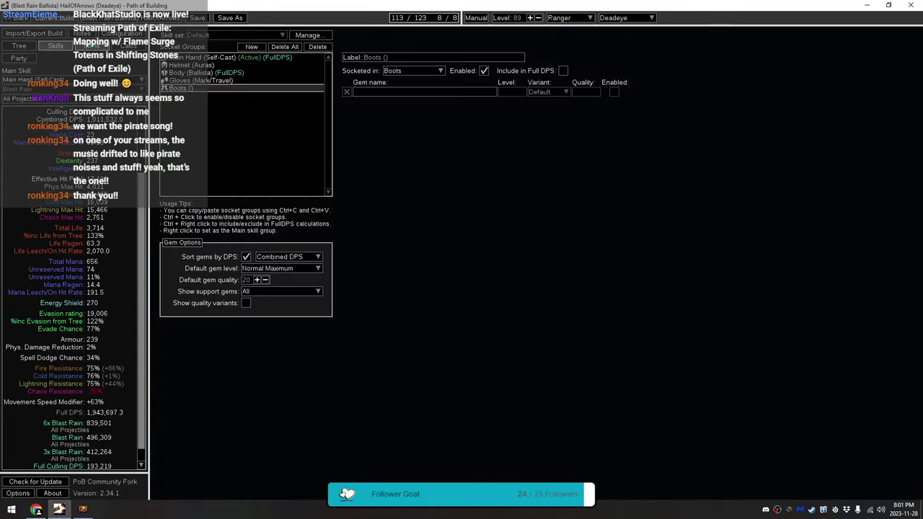
left_click(93, 46)
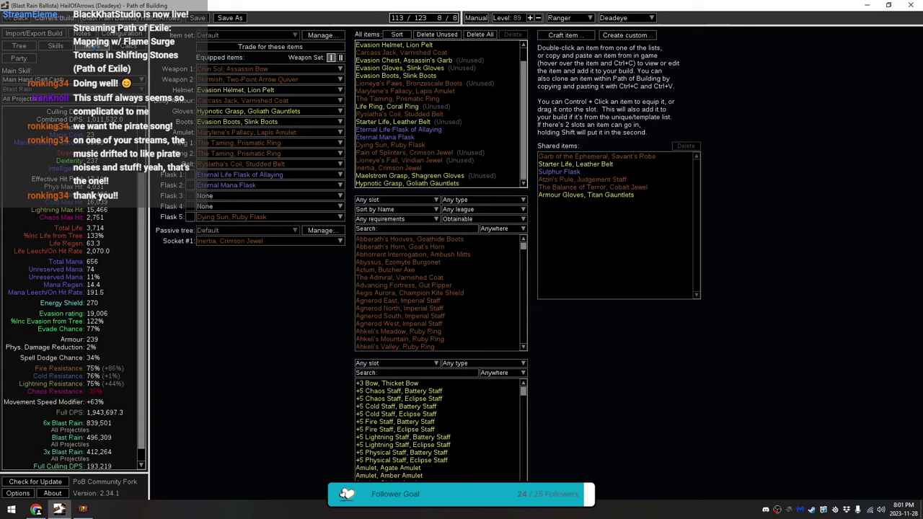
Step: Copy the equipped Dire Paw Stealth Gloves from the game into Path of Building as a custom item and equip them in the gloves slot
left_click(83, 509)
mouse_move(824, 191)
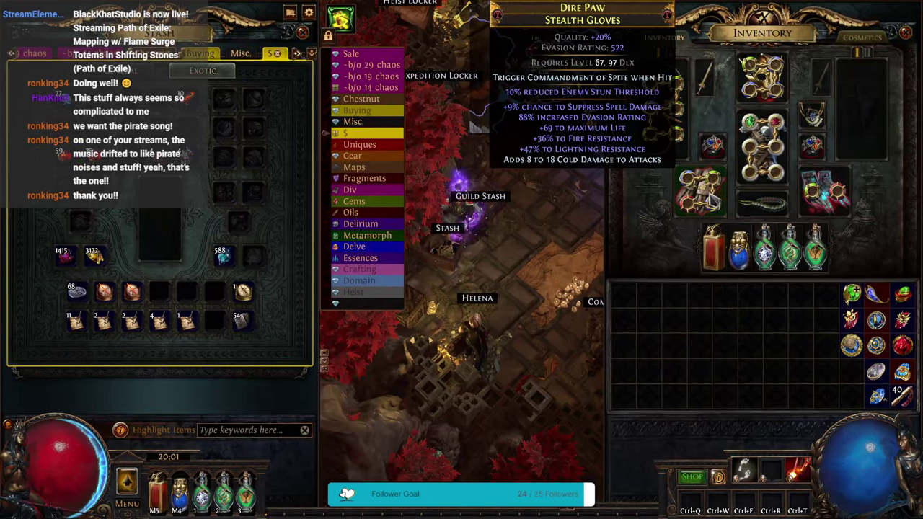
key("alt+Tab")
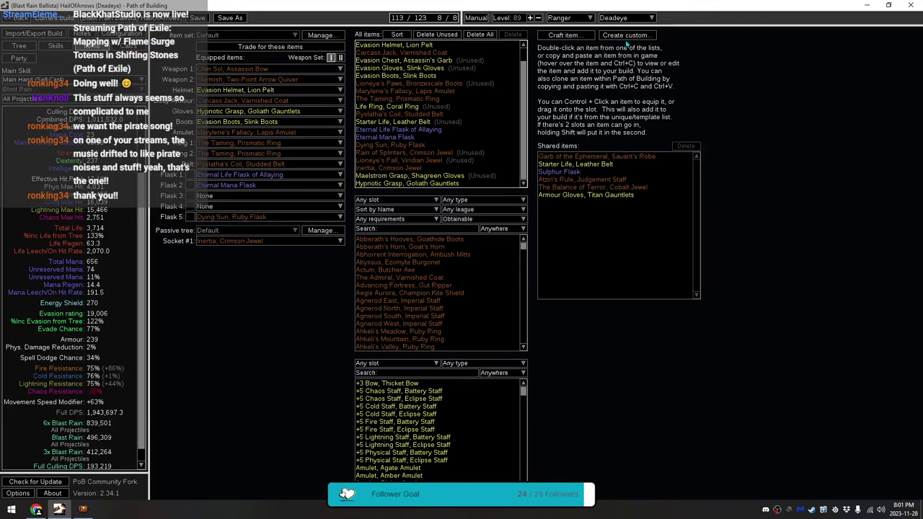
left_click(626, 36)
type("Item Class: Gloves Rarity: Rare Dire Paw Stealth Gloves -------- Quality: +20% (augmented) Evasion Rating: 522 (augmented) -------- Requirements: Level: 67 Dex: 97 -------- Sockets: B-G-B-R -------- Item Level: 84 -------- Trigger Commandment of Spite when Hit (enchant) -------- 10% reduced Enemy Stun Threshold (implicit) -------- +9% chance to Suppress Spell Damage 88% increased Evasion Rating +69 to maximum Life +36% to Fire Resistance +47% to Lightning Resistance Adds 8 to 18 Cold Damage to Attacks (crafted) Searing Exarch Item")
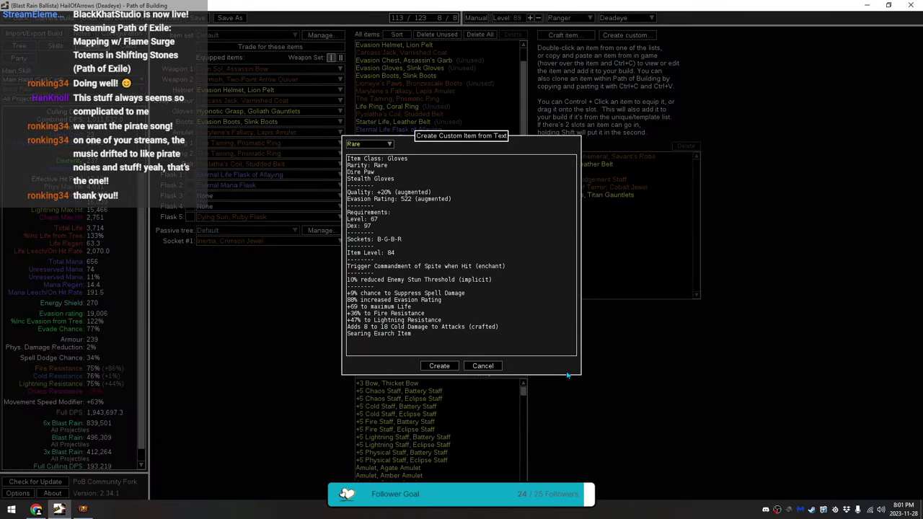
left_click(439, 367)
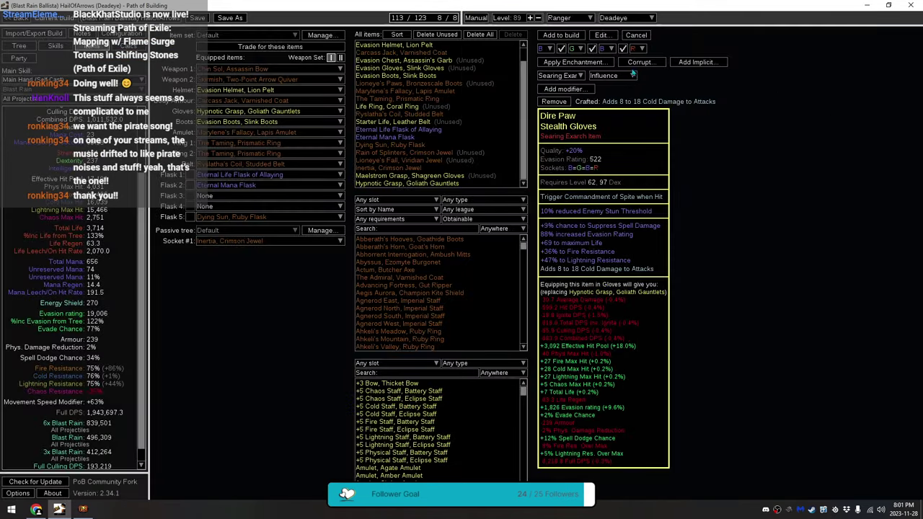
left_click(566, 36)
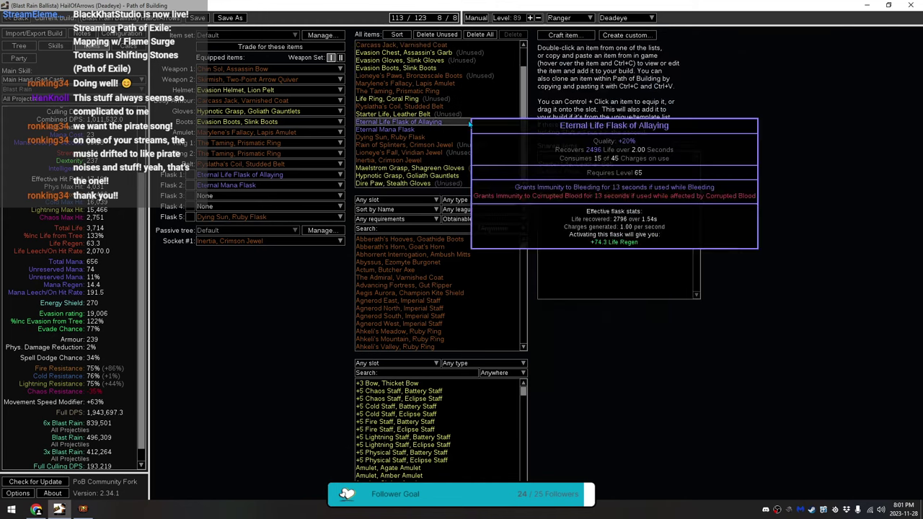
left_click_drag(396, 185, 239, 114)
Step: Delete the unused Hypnotic Grasp and Maelstrom Grasp gloves from the build and sort the item list
mouse_move(476, 169)
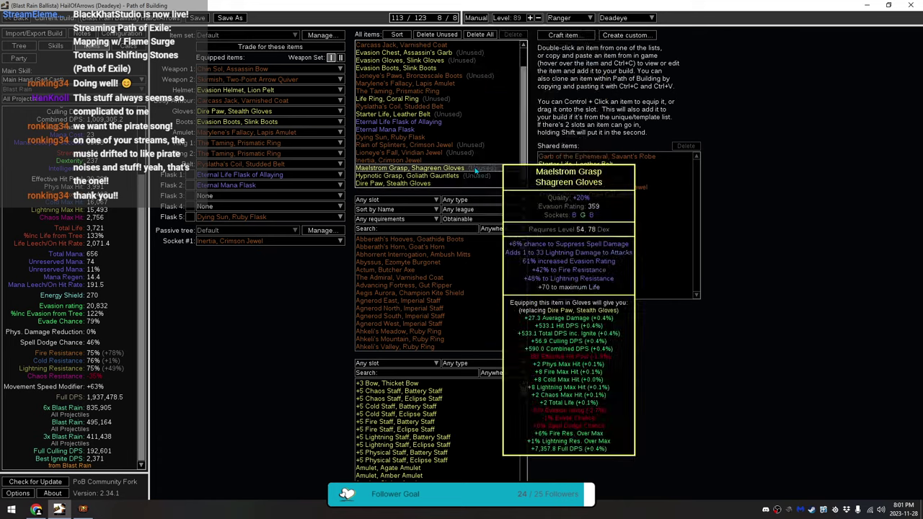
left_click(433, 175)
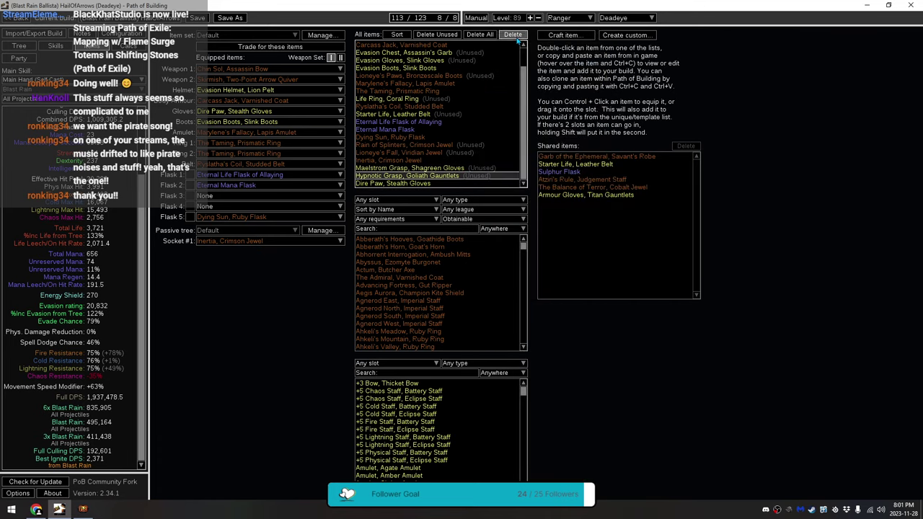
left_click(513, 34)
left_click(476, 175)
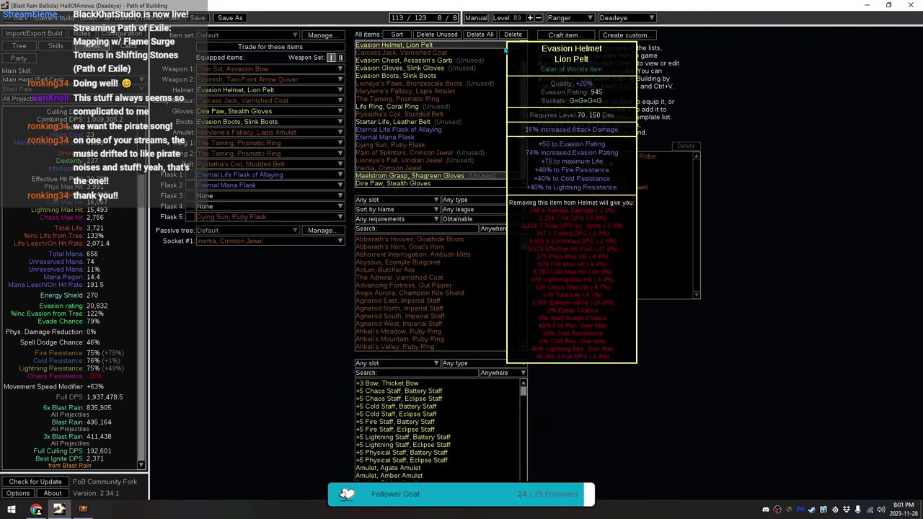
left_click(512, 36)
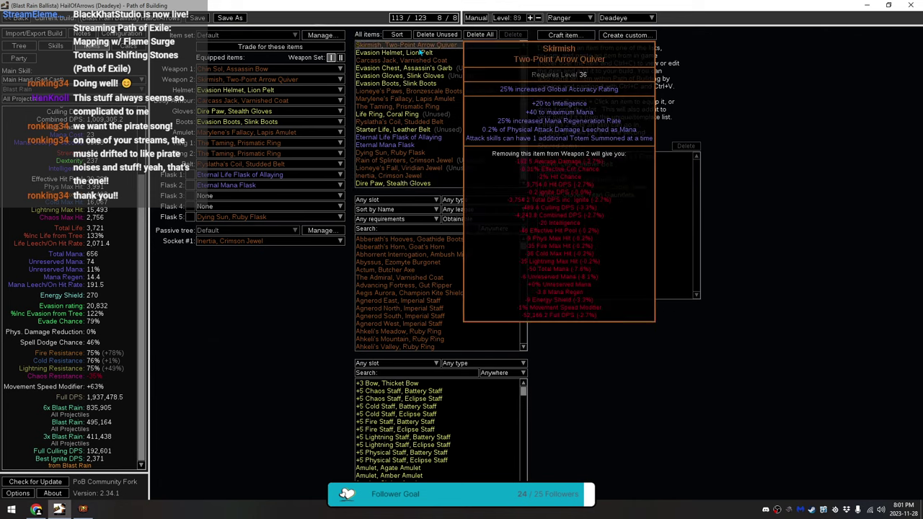
left_click(397, 35)
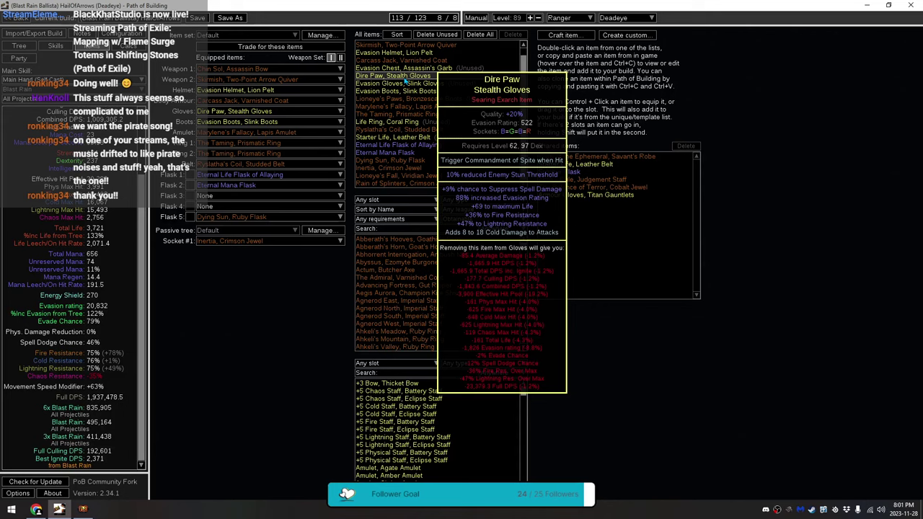
Step: Examine the build's detailed calculations and the stats of the Evasion Boots, Slink Boots in the item list
left_click(128, 46)
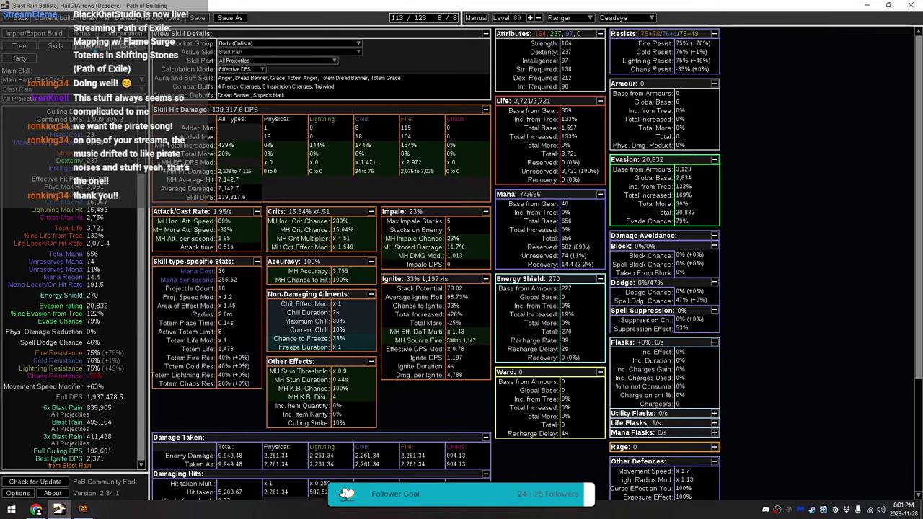
mouse_move(359, 347)
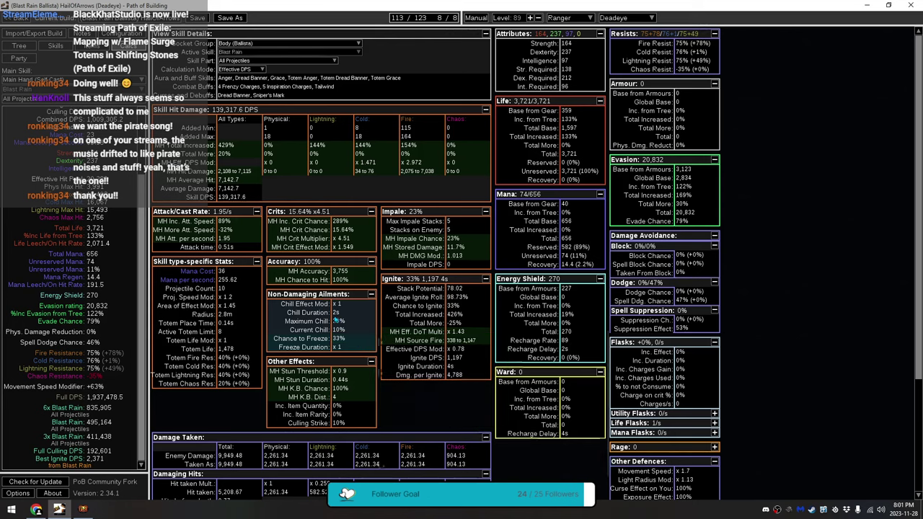
mouse_move(245, 154)
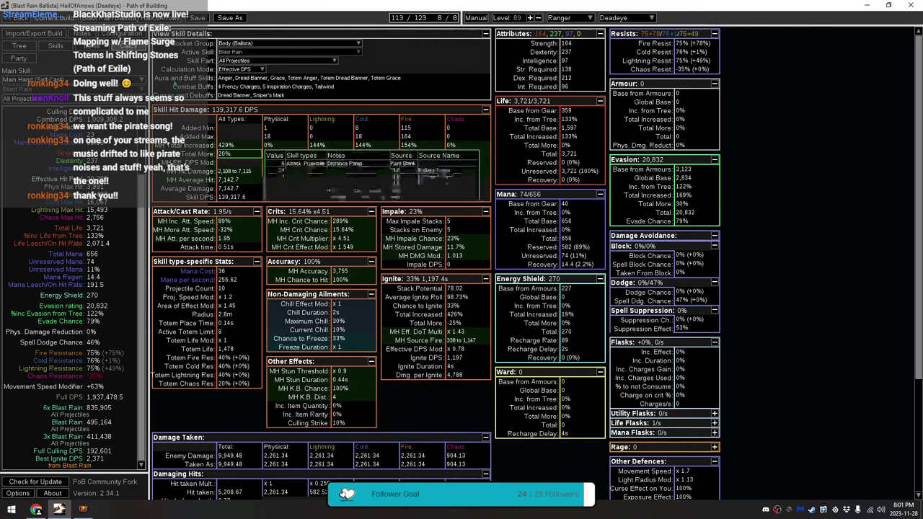
left_click(92, 45)
mouse_move(435, 92)
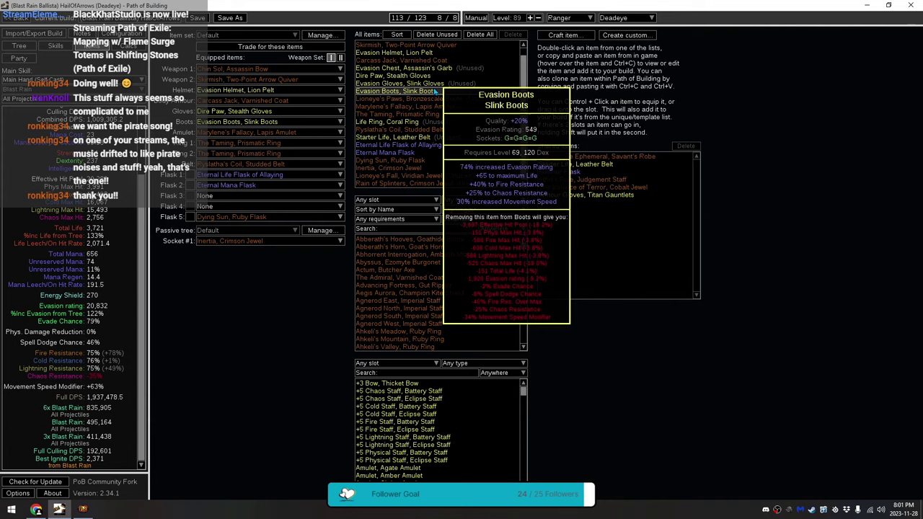
Step: Copy the Mind Stride Stormrider Boots from the game into Path of Building as a custom item and equip them in the boots slot
left_click(83, 510)
mouse_move(839, 202)
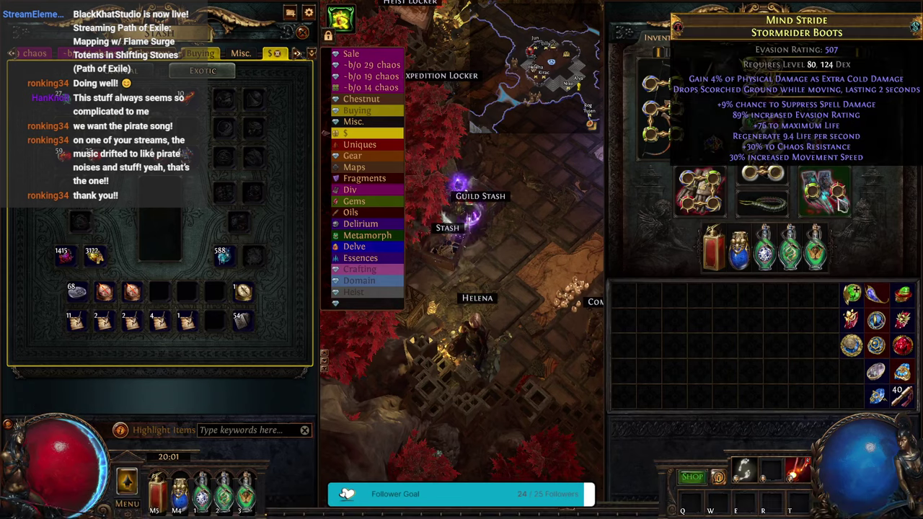
key("alt+Tab")
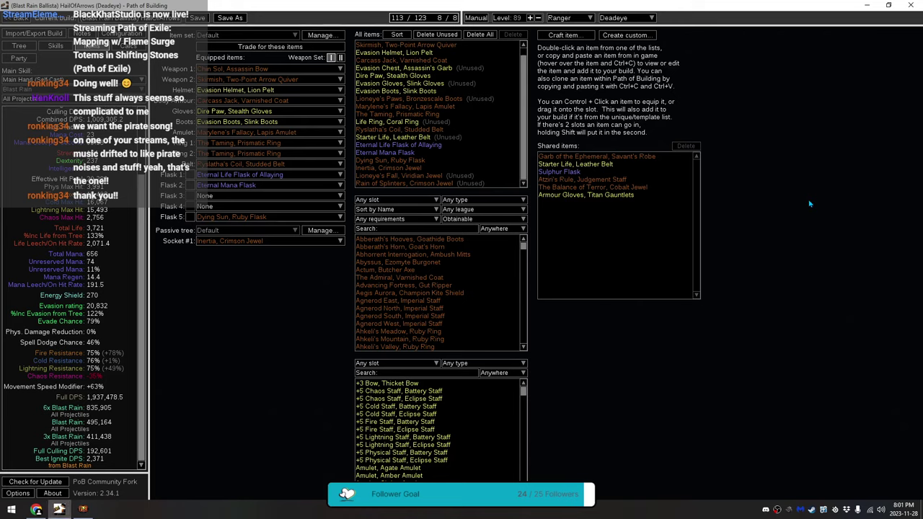
left_click(627, 35)
type("Item Class: Boots Rarity: Rare Mind Stride Stormrider Boots -------- Evasion Rating: 507 (augmented) -------- Requirements: Level: 80 Dex: 124 -------- Sockets: G R -------- Item Level: 82 -------- Gain 4% of Physical Damage as Extra Cold Damage (implicit) Drops Scorched Ground while moving, lasting 2 seconds (implicit) -------- +9% chance to Suppress Spell Damage 89% increased Evasion Rating +76 to maximum Life Regenerate 9.4 Life per second +30% to Chaos Resistance 30% increased Movement Speed Searing Exarch Item Eater of Worlds Item")
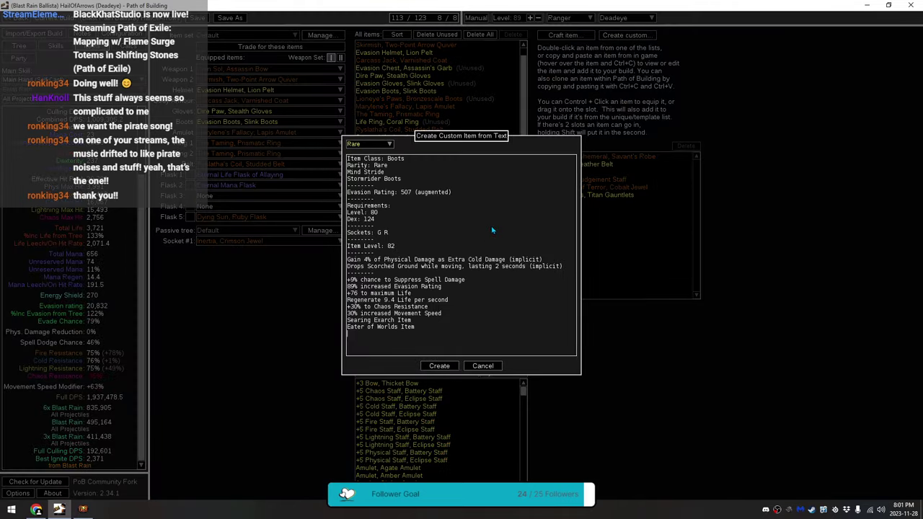
left_click(439, 366)
left_click(560, 36)
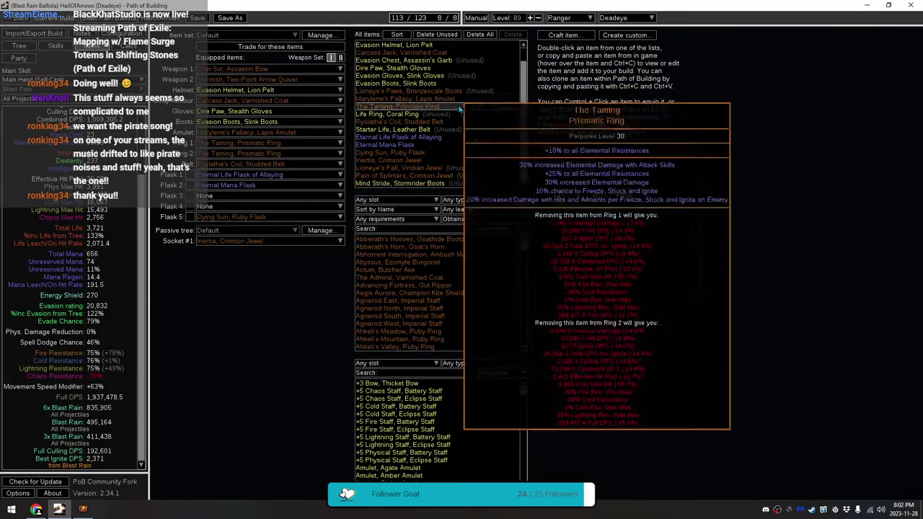
left_click_drag(401, 183, 293, 125)
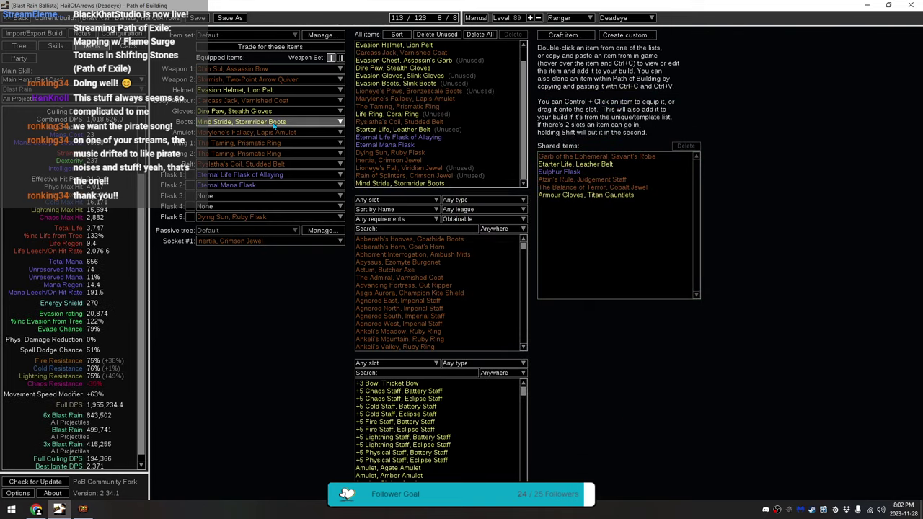
mouse_move(263, 123)
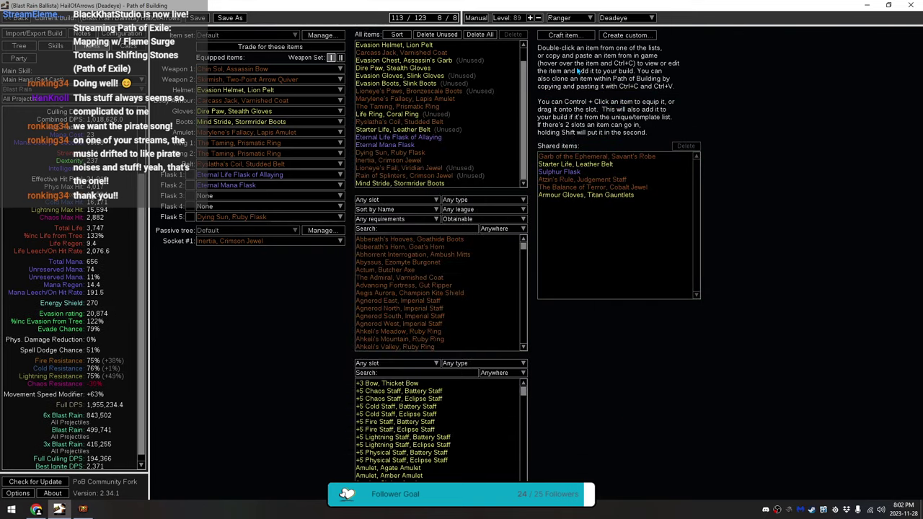
Step: Replace the crafted cold damage modifier on the Dire Paw Stealth Gloves with Adds (1-4) to (32-36) Lightning Damage to Attacks and save the gloves
left_click(433, 69)
double_click(435, 70)
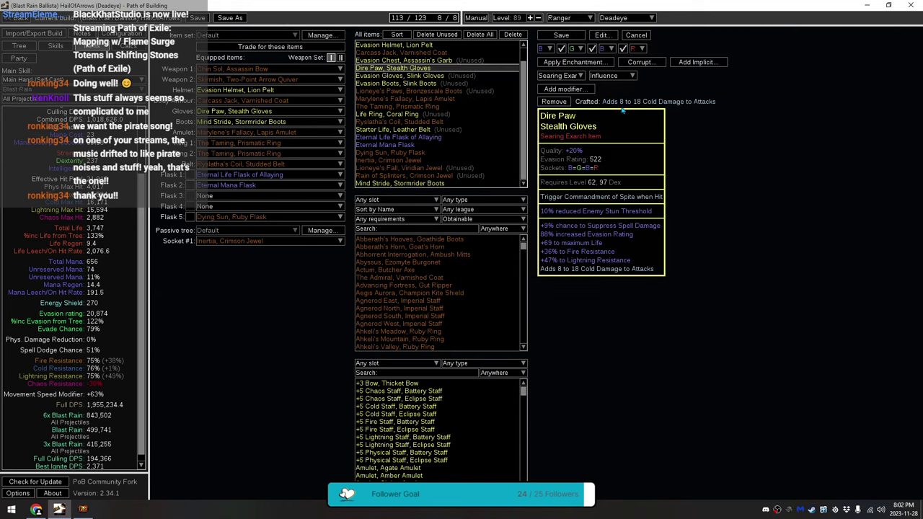
left_click(554, 101)
left_click(564, 89)
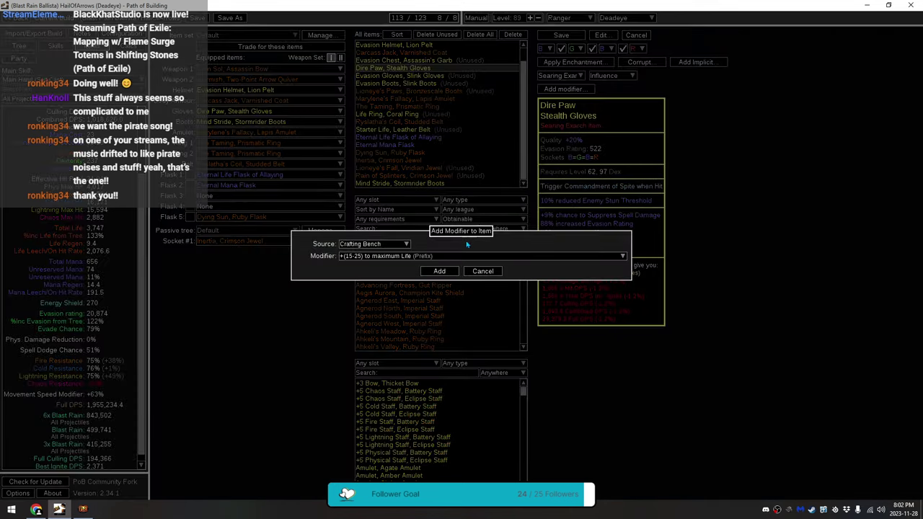
left_click(383, 256)
scroll(369, 366, "down", 10)
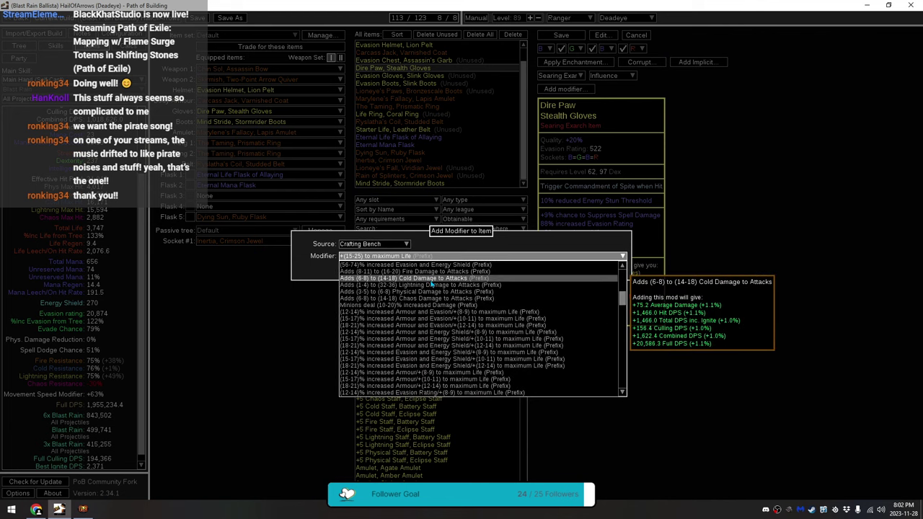
left_click(425, 285)
left_click(433, 272)
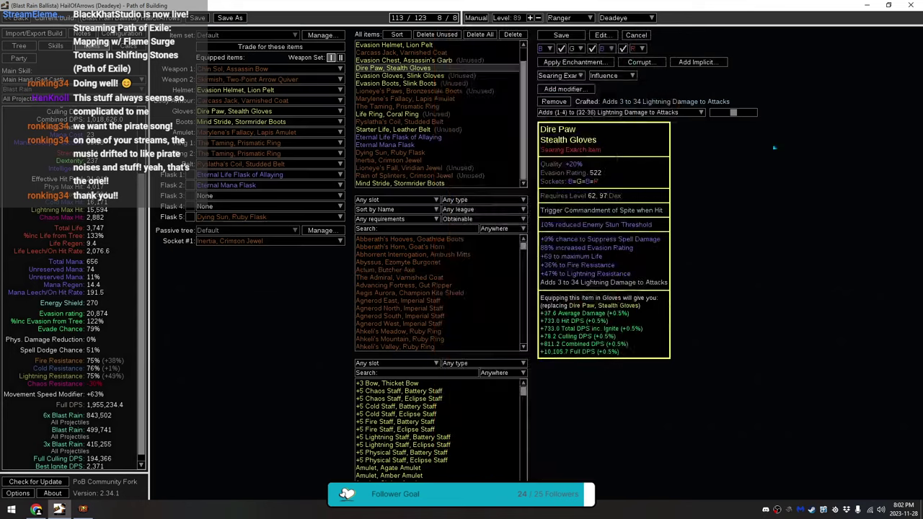
left_click(561, 34)
Step: Sort the build's item list and check the stats of the listed gloves and boots
mouse_move(429, 69)
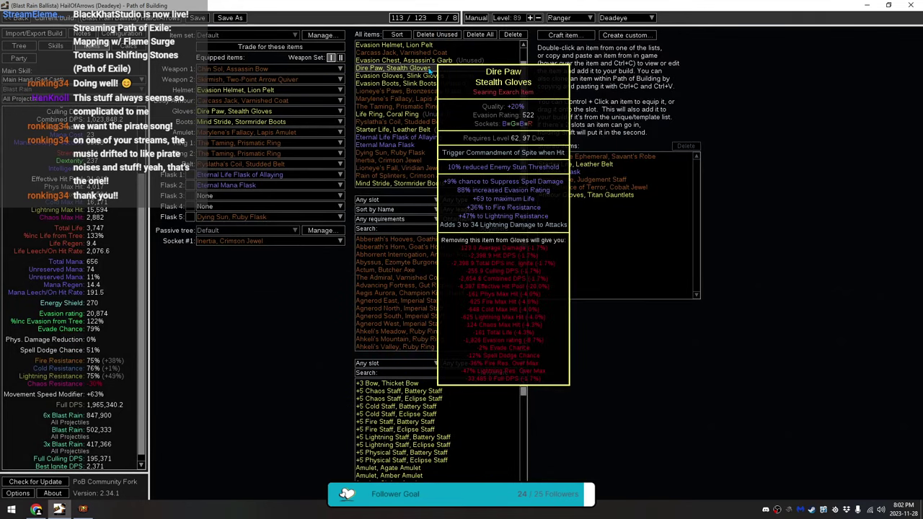
mouse_move(422, 84)
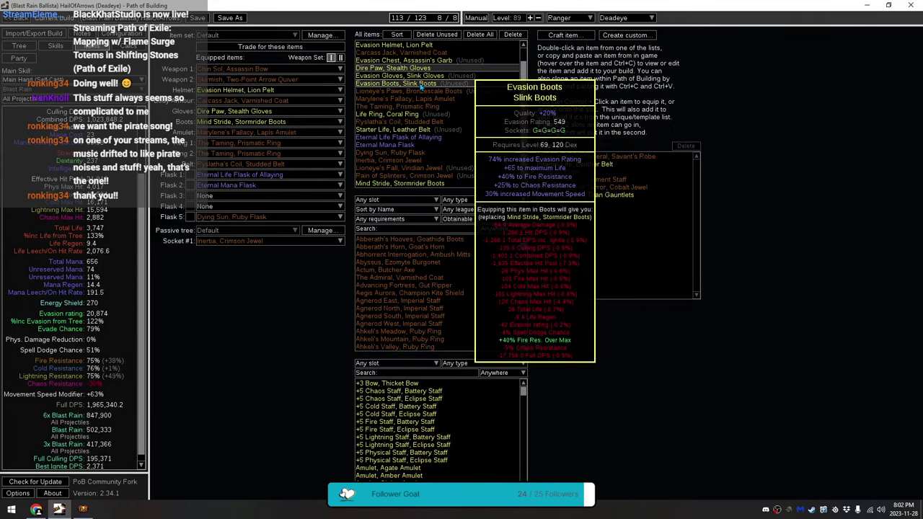
left_click(397, 35)
mouse_move(249, 114)
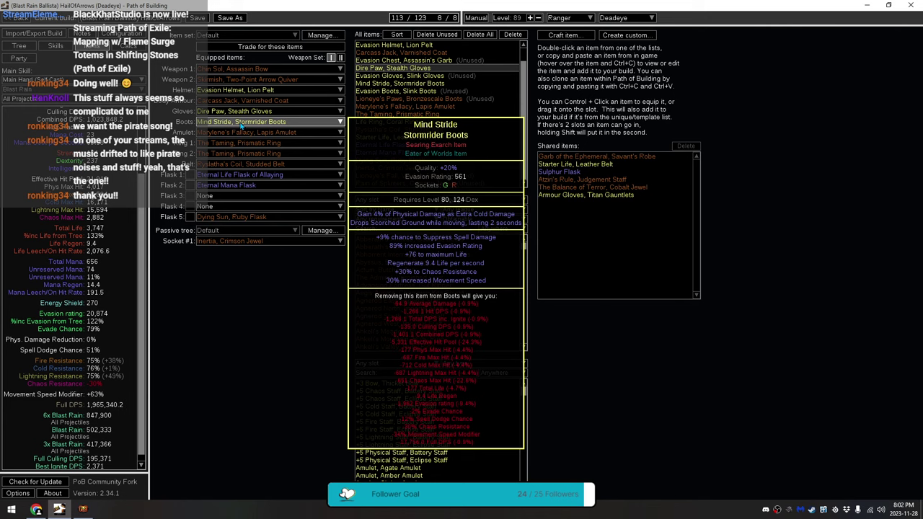
Step: Check the freeze and shock chances, and configure the enemy as chilled with 3 Freeze / Shock / Ignite on it
left_click(130, 46)
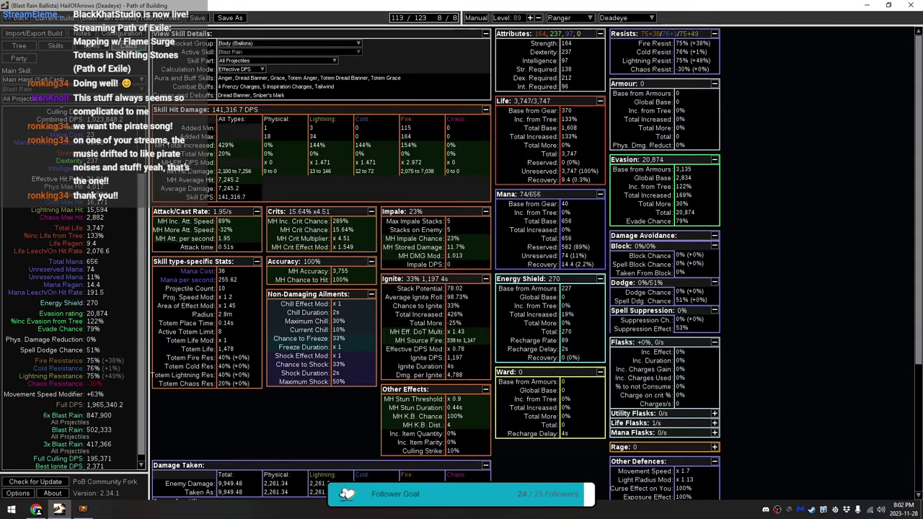
mouse_move(341, 345)
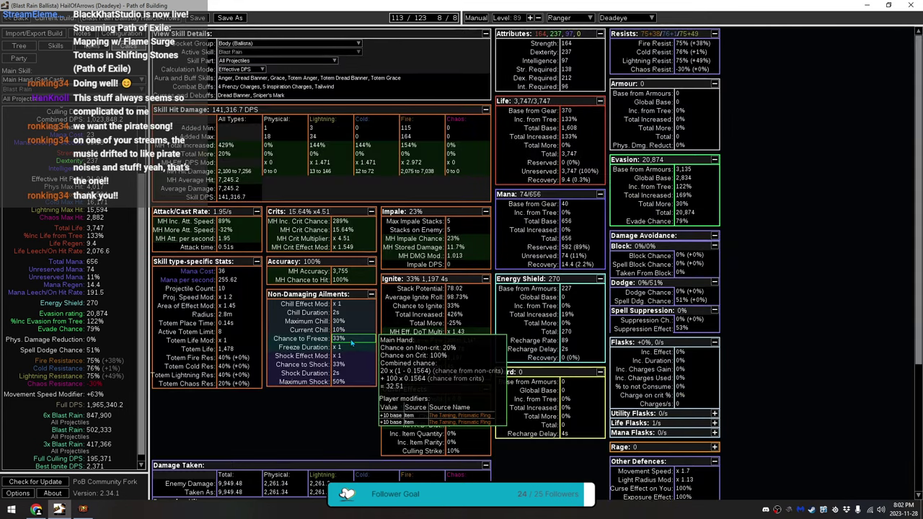
mouse_move(340, 365)
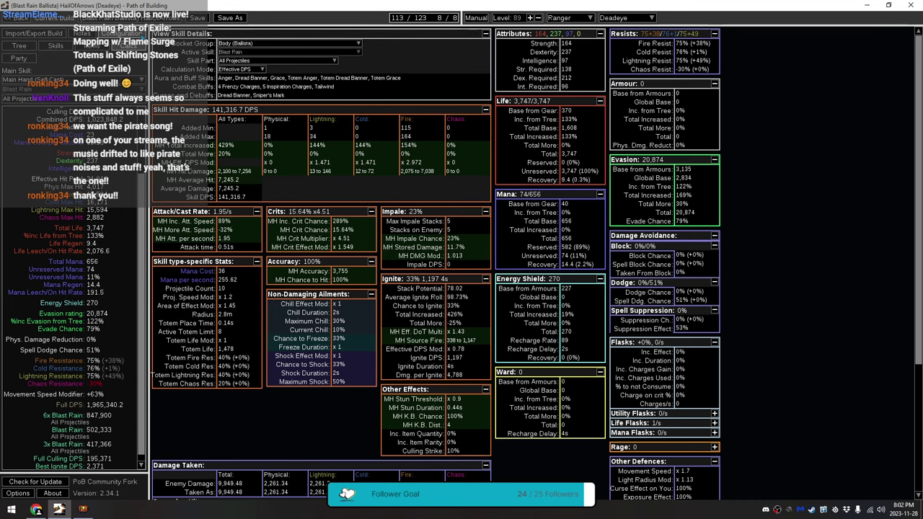
left_click(120, 33)
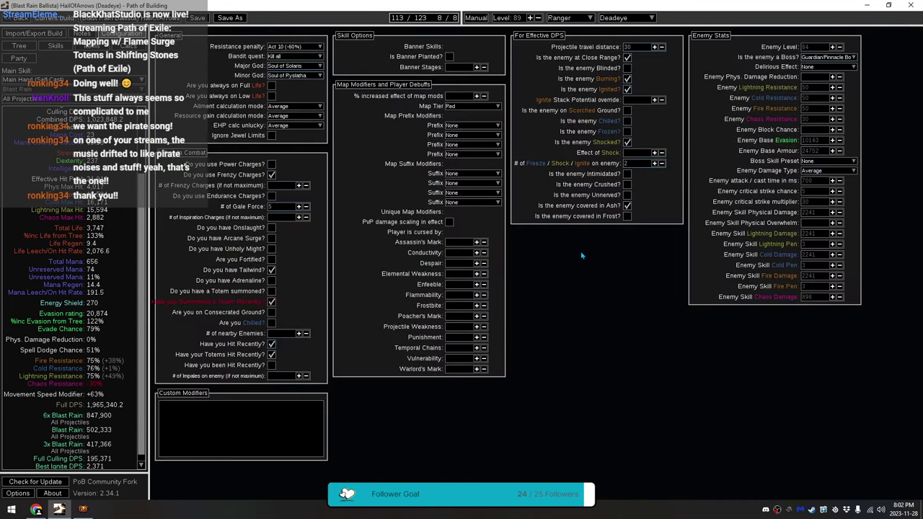
left_click(627, 122)
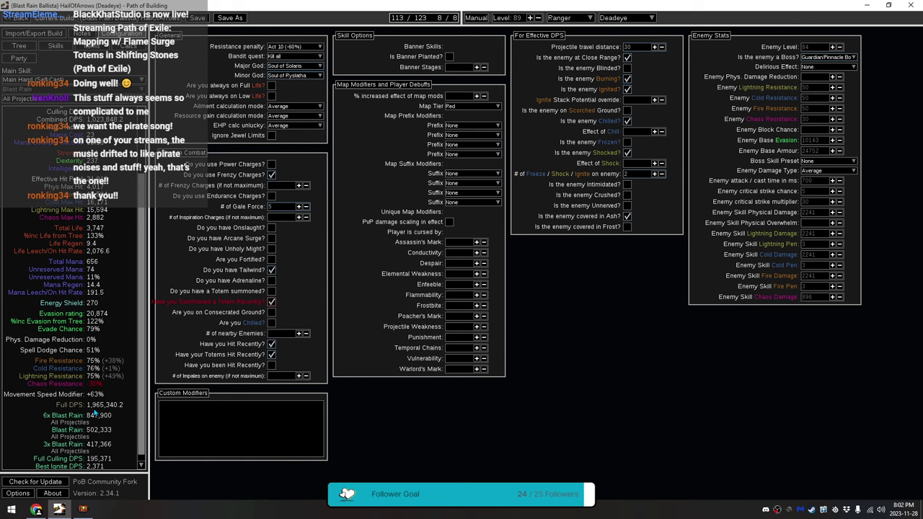
left_click(655, 174)
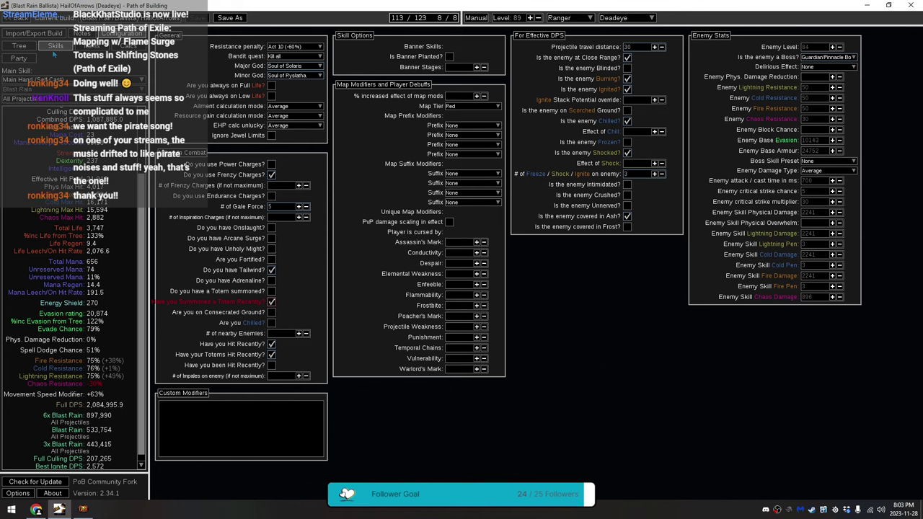
left_click(55, 46)
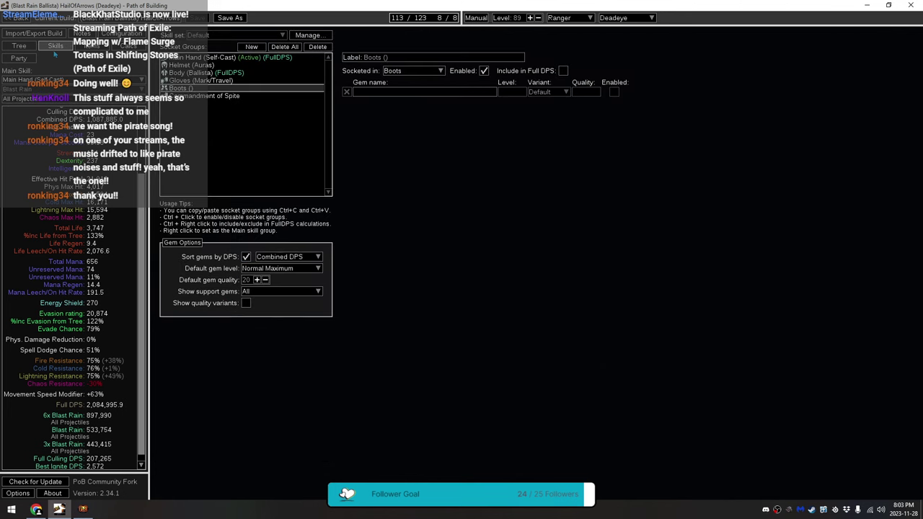
left_click(92, 45)
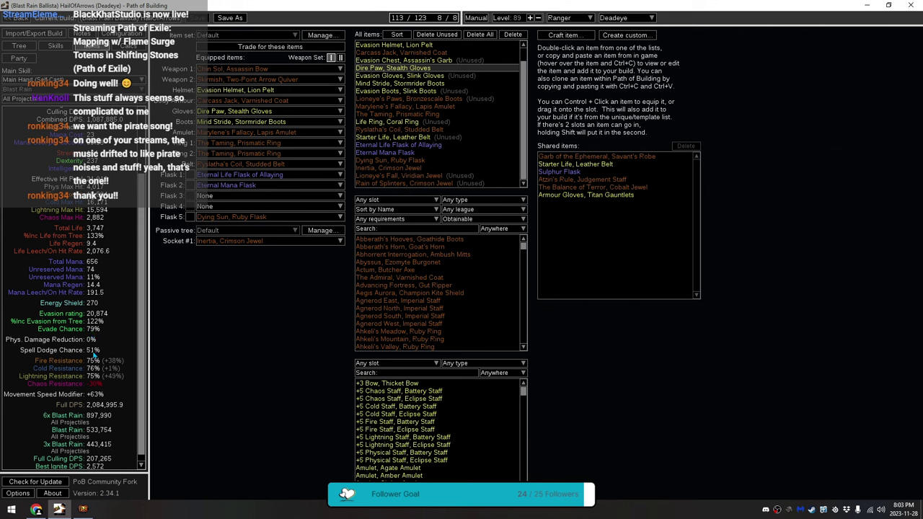
Step: Switch to Path of Exile, unequip the Dire Paw Stealth Gloves into the inventory and reroll their Searing Exarch implicit
key("alt+Tab")
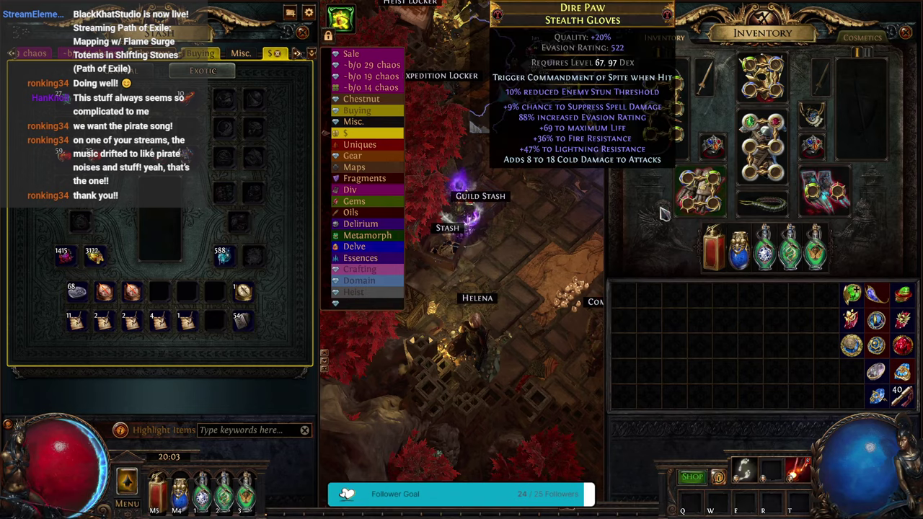
left_click(689, 193, "ctrl")
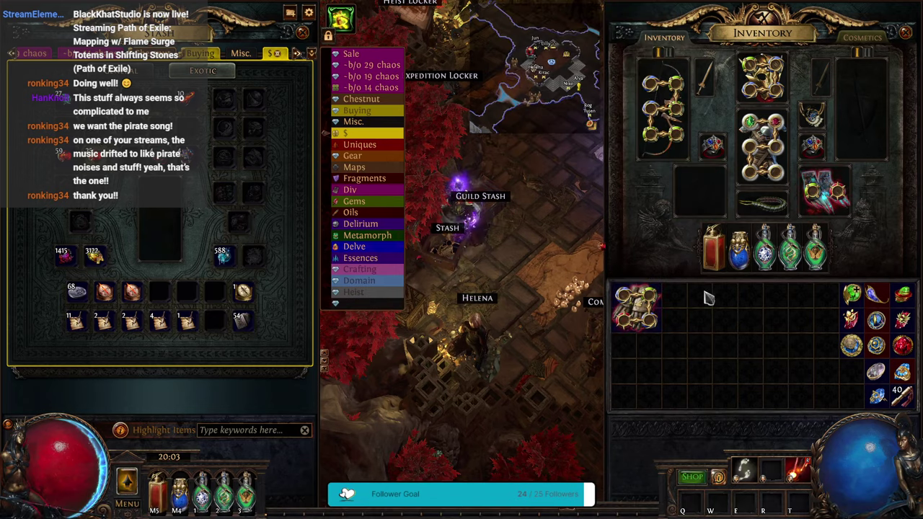
left_click(653, 327)
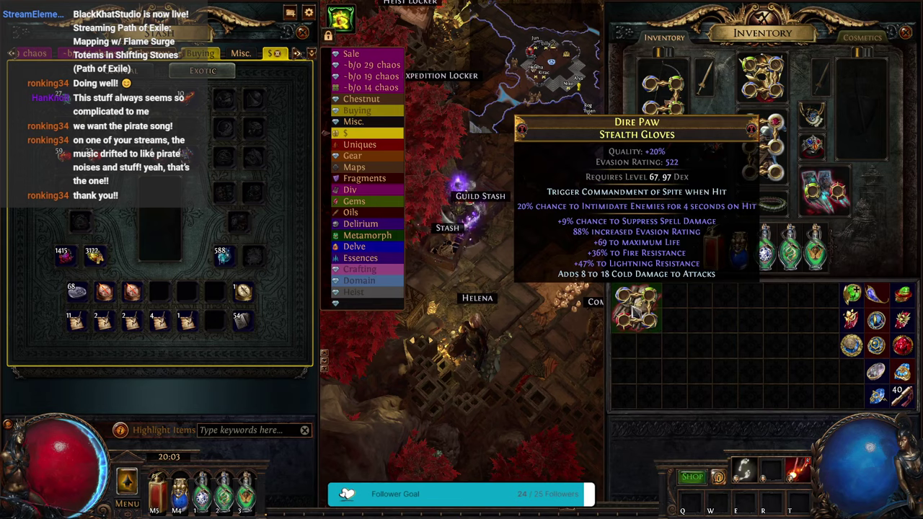
Step: Switch back to Path of Building and try configuring the enemy as intimidated to compare the DPS
key("alt+Tab")
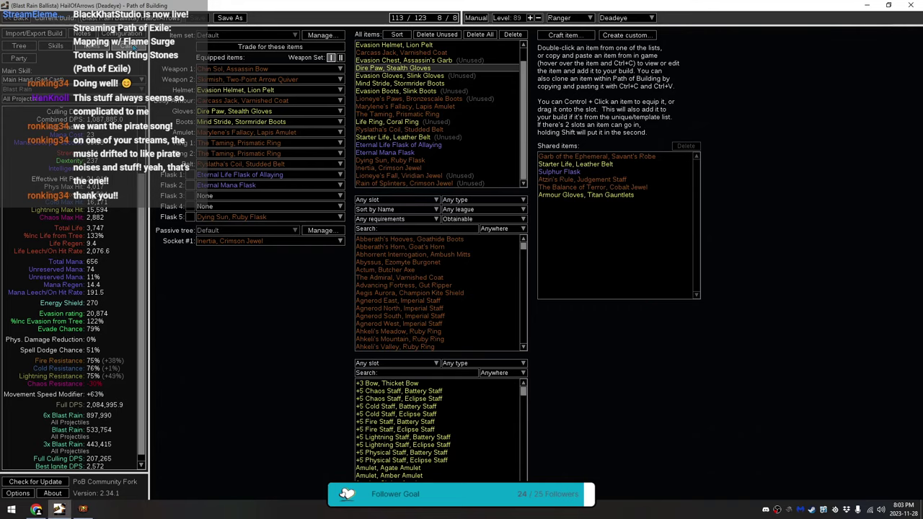
left_click(128, 46)
left_click(121, 34)
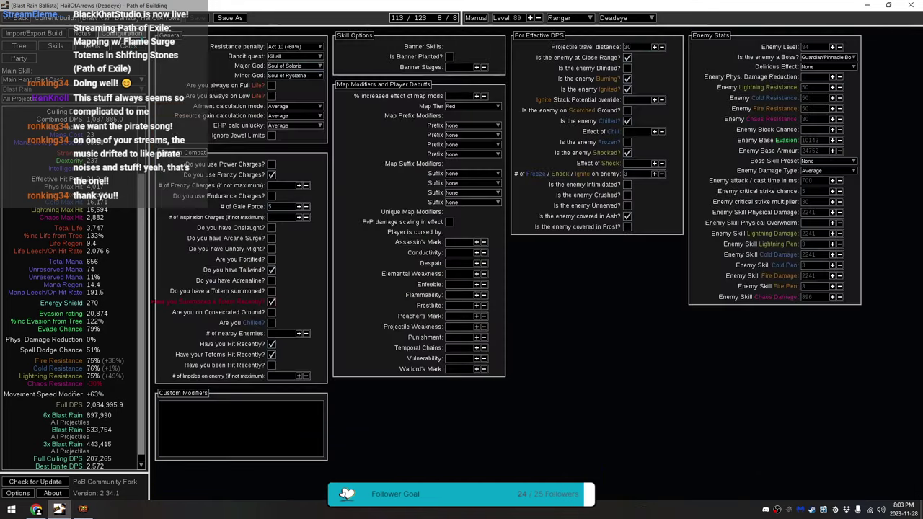
left_click(628, 184)
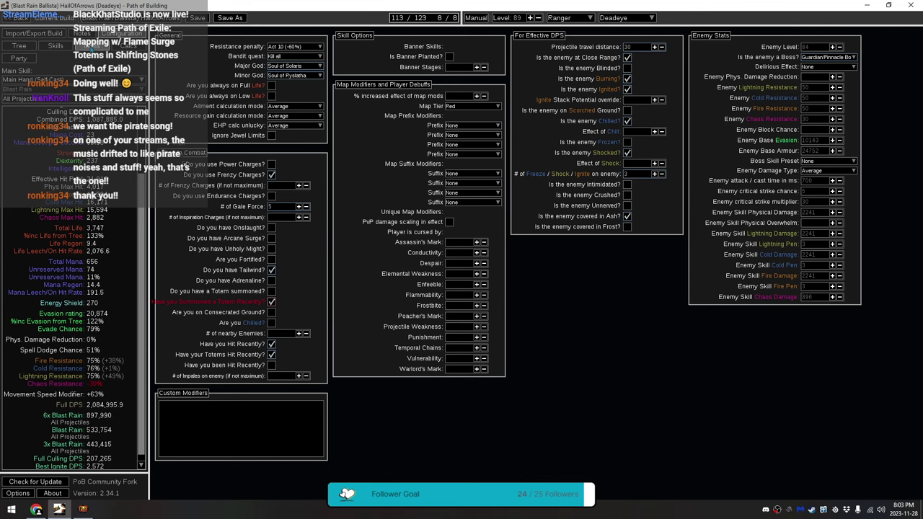
Step: Open the unused Evasion Gloves, Slink Gloves for editing and examine the Searing Exarch implicits available for them
left_click(92, 45)
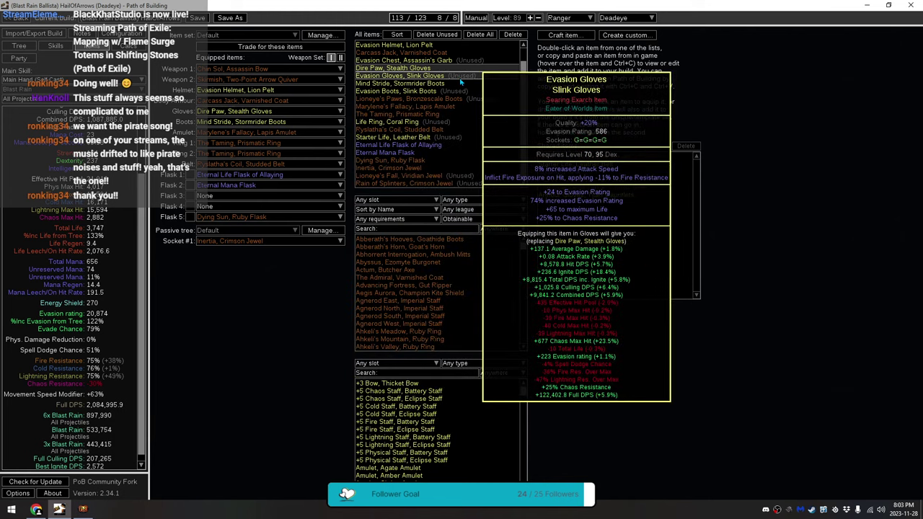
double_click(460, 79)
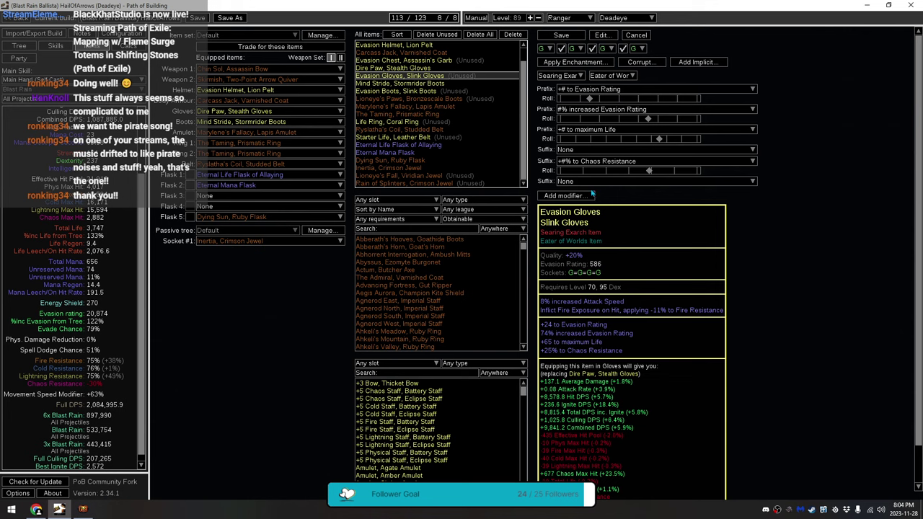
left_click(696, 62)
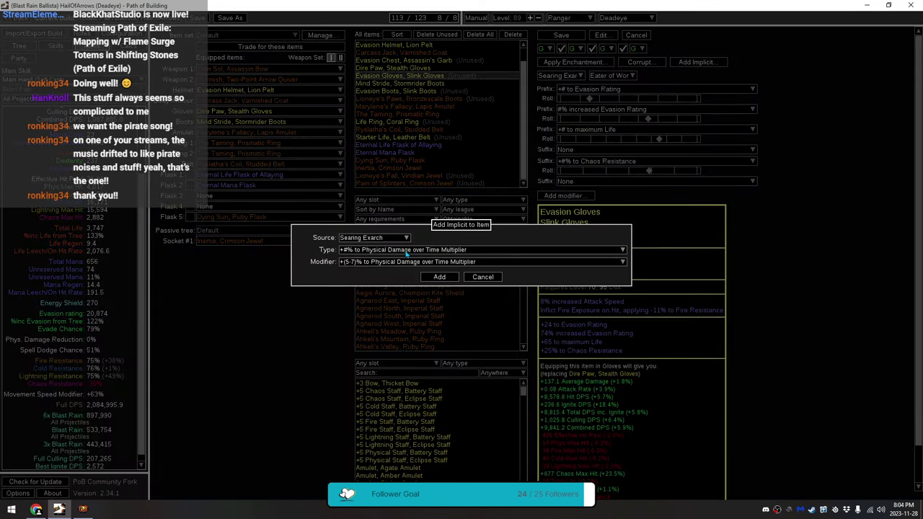
left_click(390, 239)
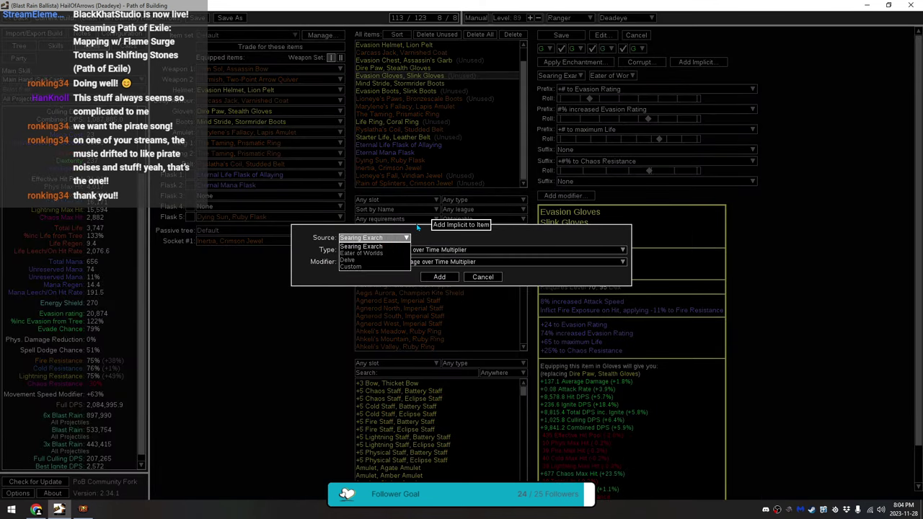
left_click(407, 238)
left_click(423, 250)
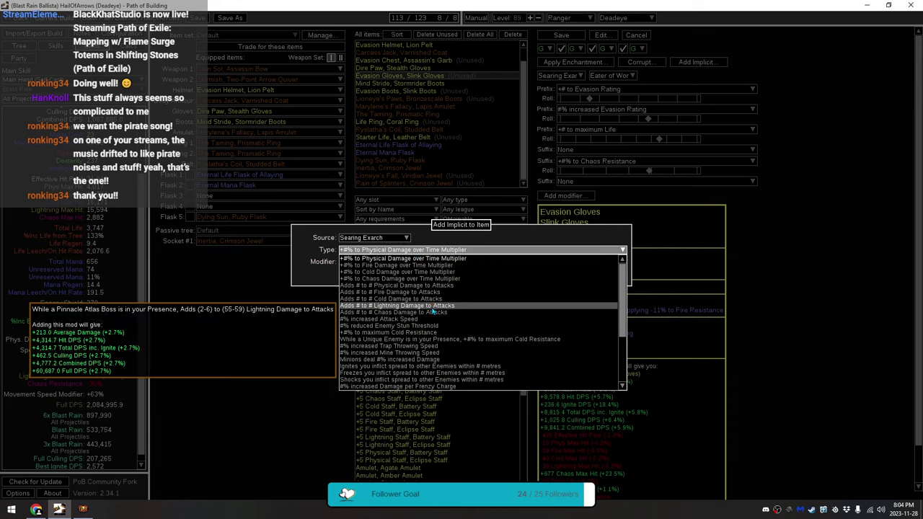
scroll(432, 311, "down", 4)
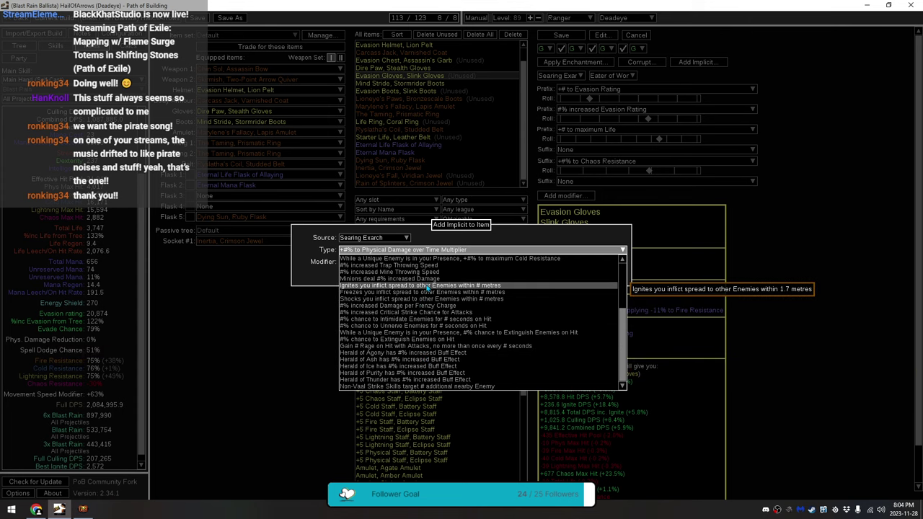
scroll(427, 286, "up", 4)
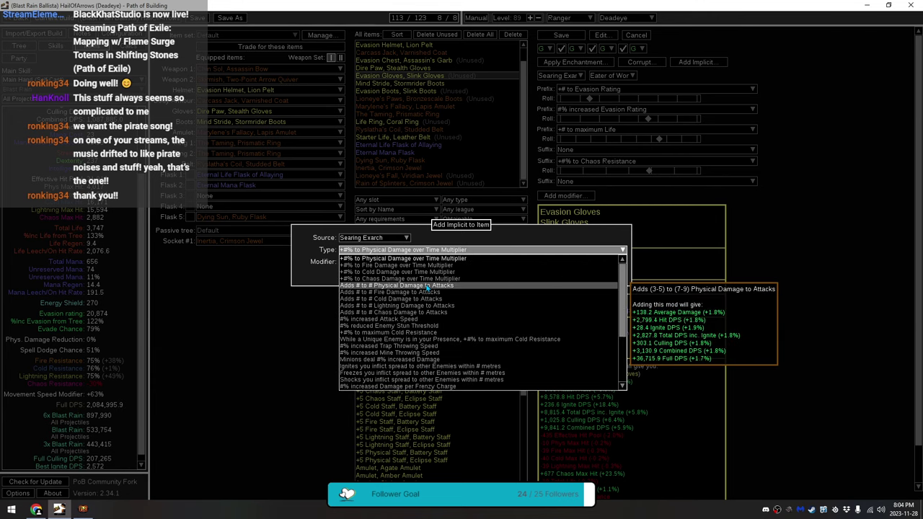
left_click(477, 238)
Step: Try adding the Eater of Worlds implicit Inflict Fire Exposure on Hit, applying -11% to Fire Resistance, to the Slink Gloves
left_click(382, 237)
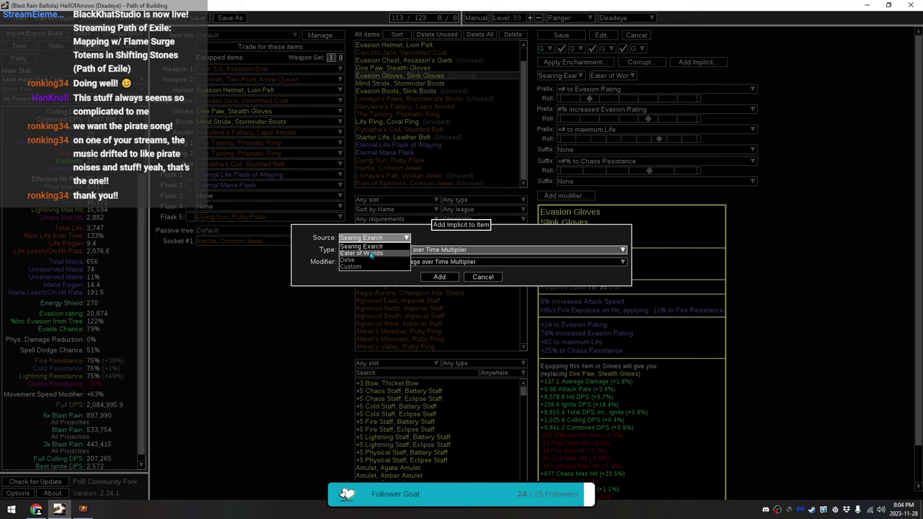
left_click(371, 254)
left_click(370, 251)
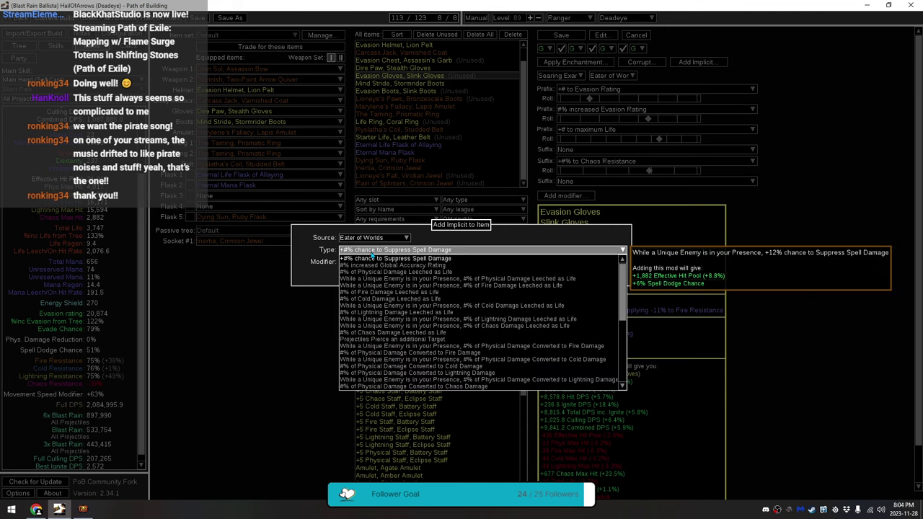
left_click(374, 265)
left_click(377, 251)
scroll(368, 293, "down", 3)
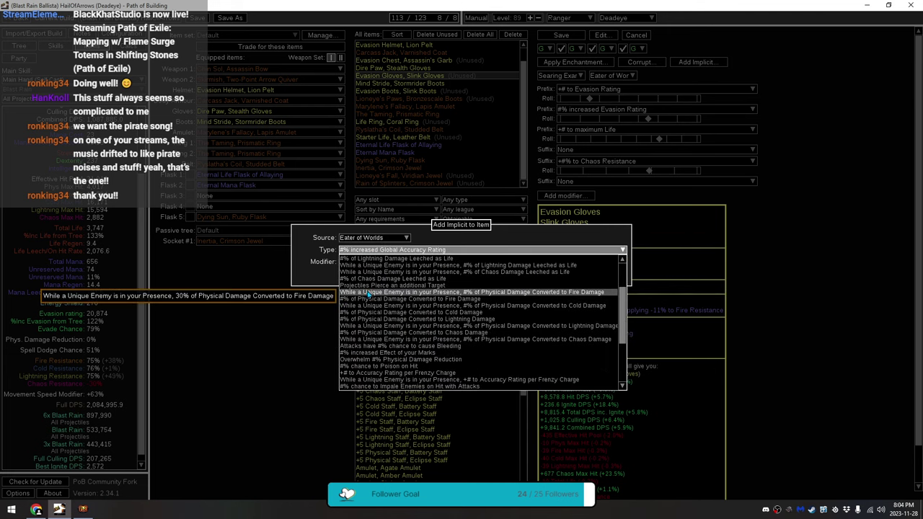
scroll(368, 294, "down", 5)
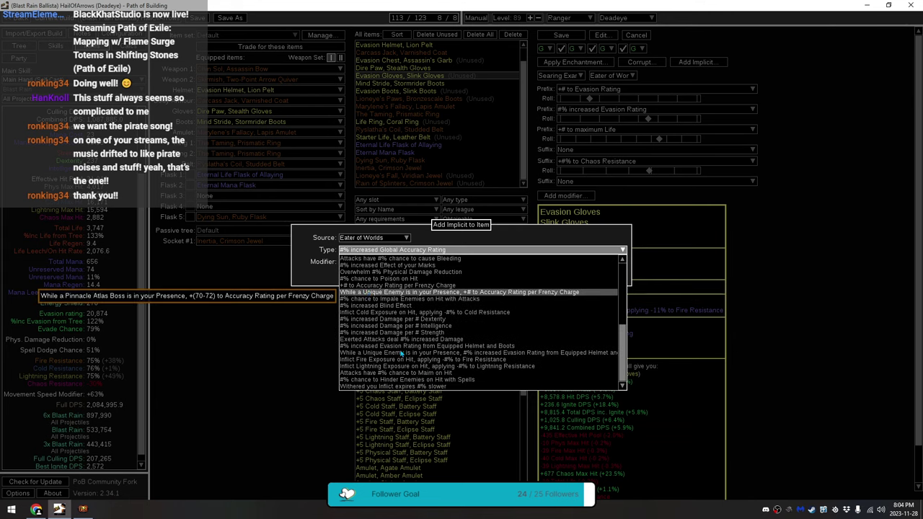
left_click(404, 362)
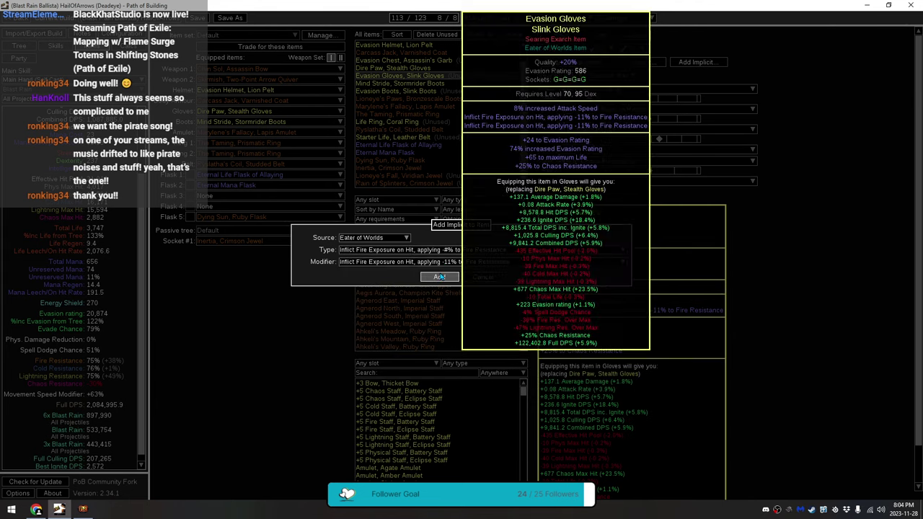
left_click(439, 277)
Step: Try removing the Fire Exposure implicit from the Slink Gloves' item text with Implicits set to 1, and discard the gloves' edits
left_click(601, 34)
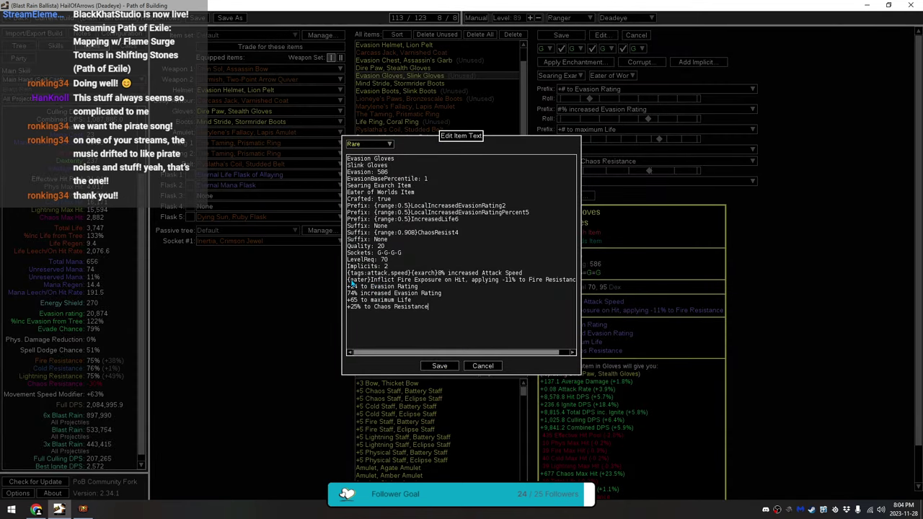
left_click_drag(349, 280, 349, 287)
key("BackSpace")
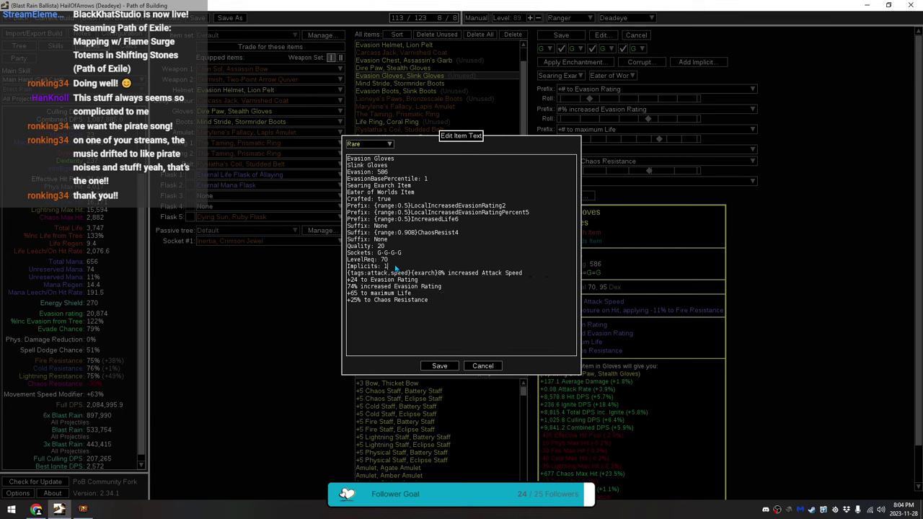
mouse_move(443, 367)
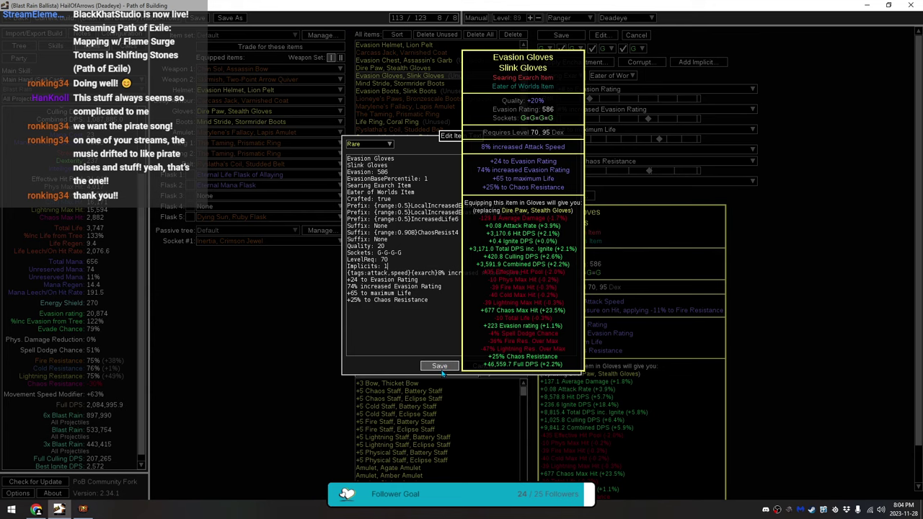
left_click(439, 366)
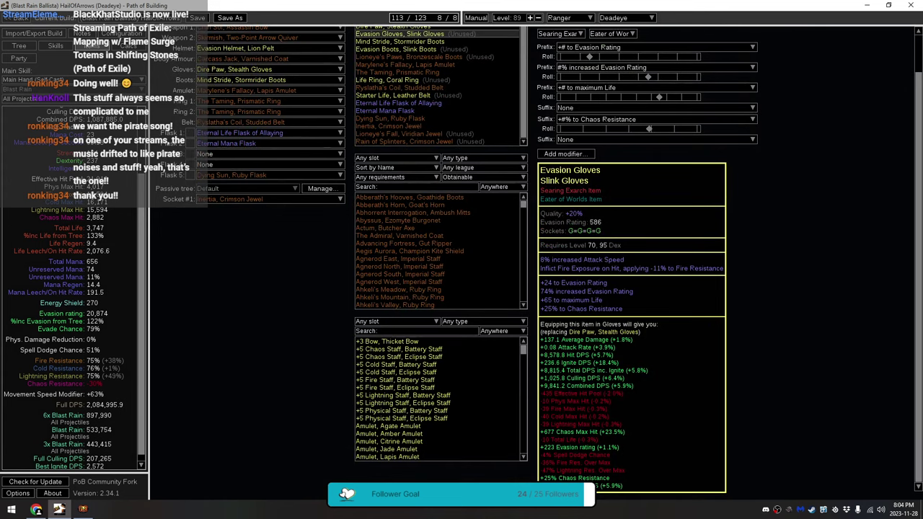
scroll(603, 439, "up", 2)
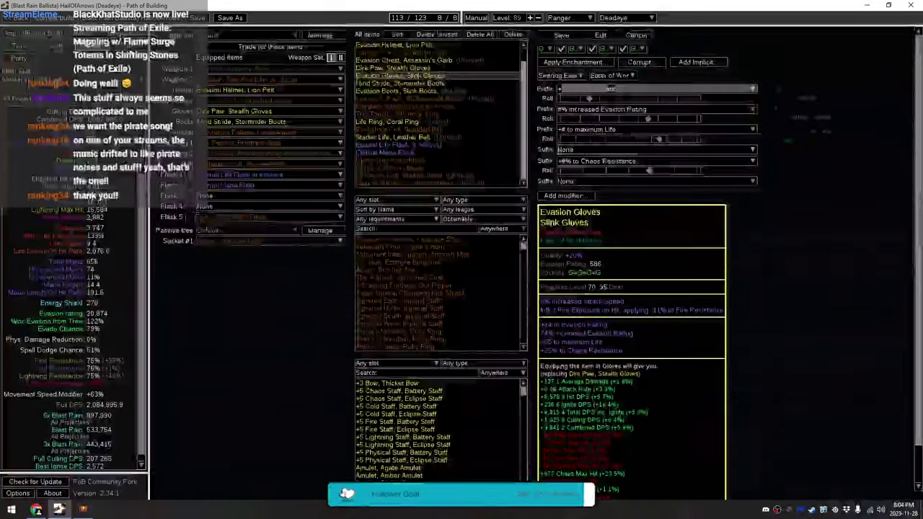
left_click(637, 35)
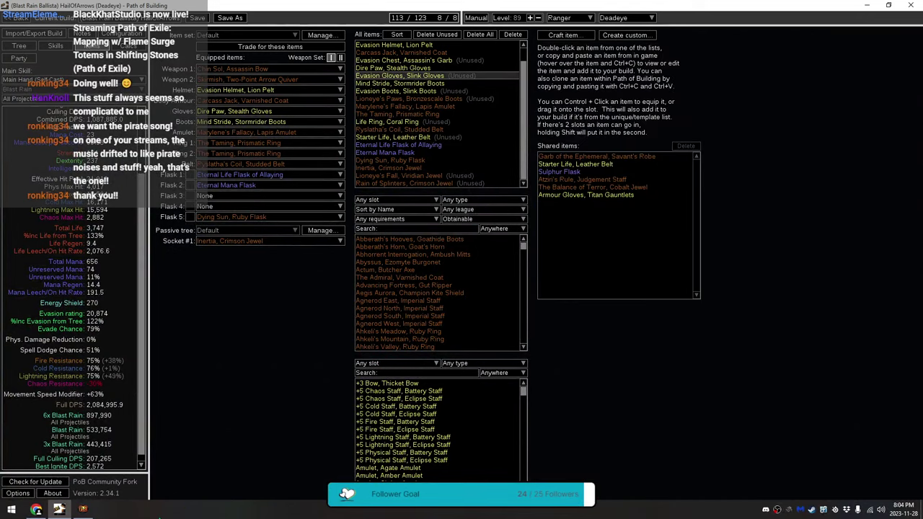
Step: Switch to Path of Exile and inspect the modifiers on the Dire Paw Stealth Gloves in the inventory
left_click(83, 510)
mouse_move(652, 317)
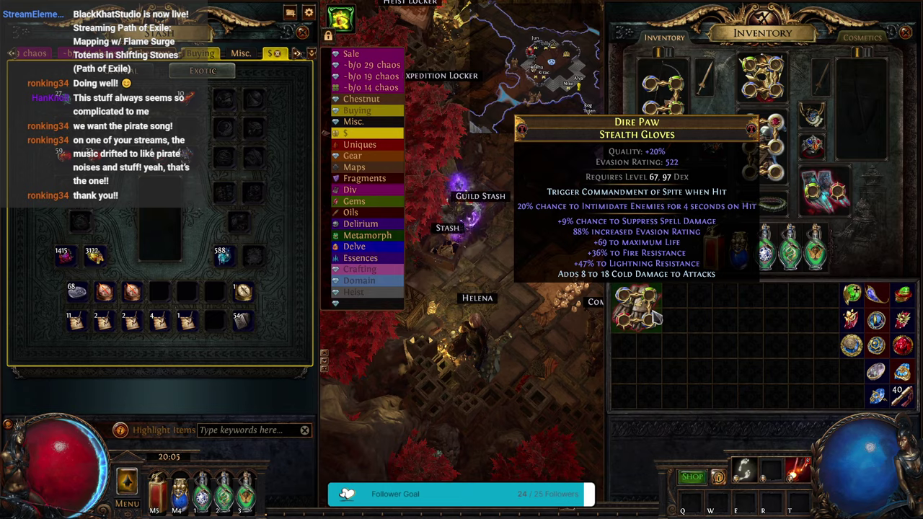
Step: Switch to Path of Building, configure the enemy as intimidated, and return to Path of Exile
key("alt+Tab")
left_click(121, 33)
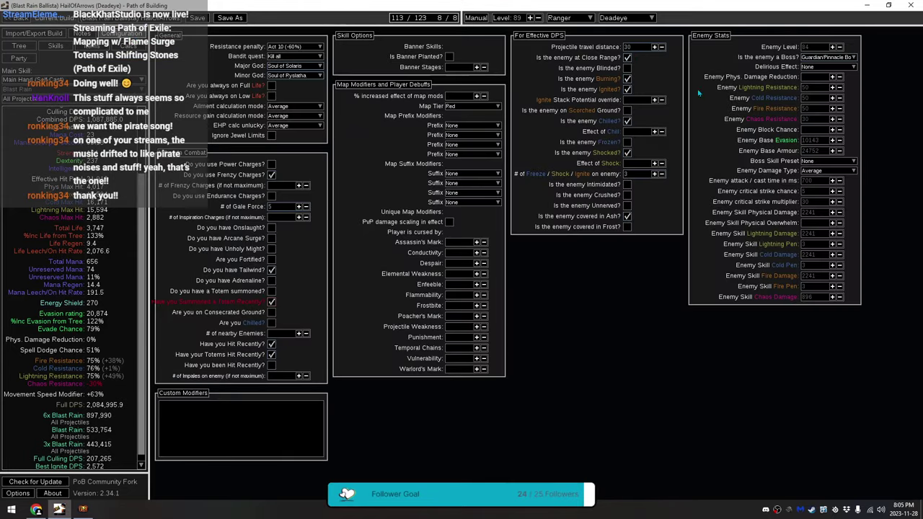
left_click(627, 216)
left_click(627, 184)
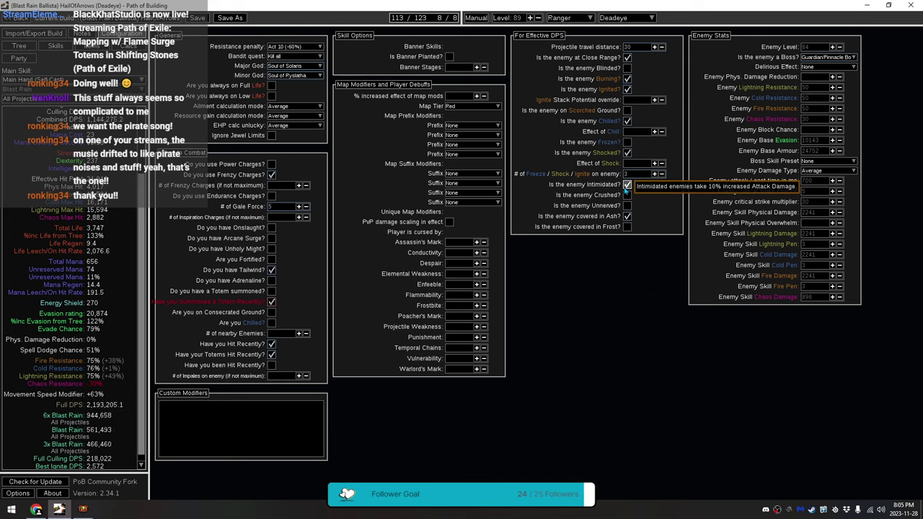
key("alt+Tab")
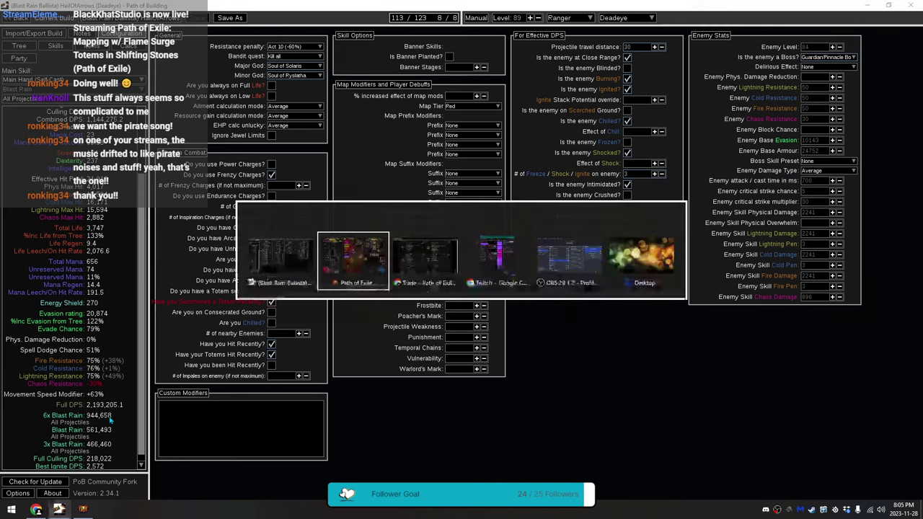